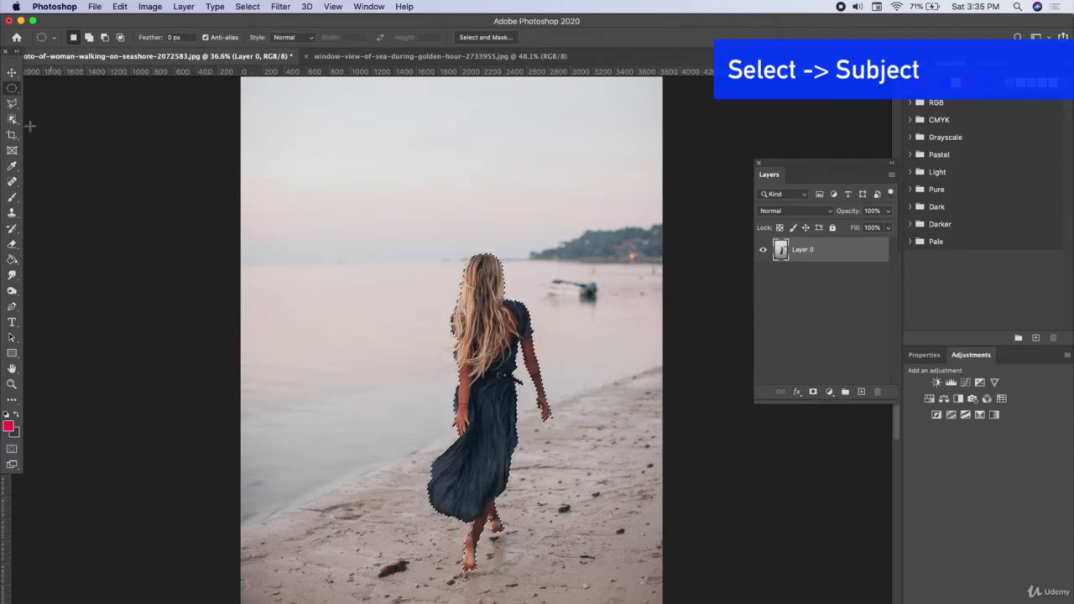
Clear the active selection around the woman in the seashore photo.
{"action": "left_click", "coordinate": [11, 103]}
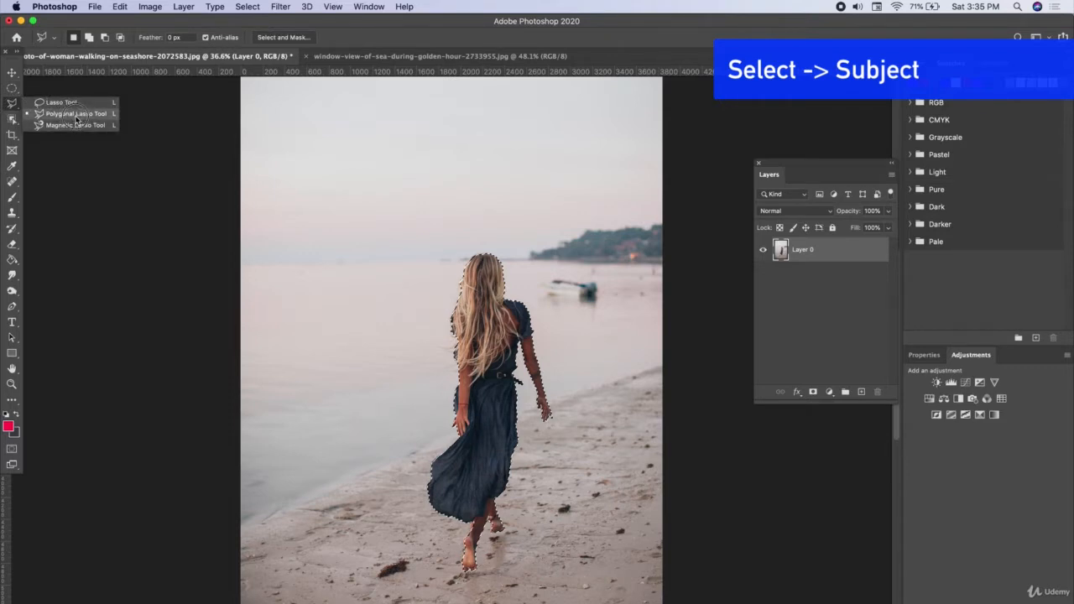
{"action": "left_click", "coordinate": [12, 119]}
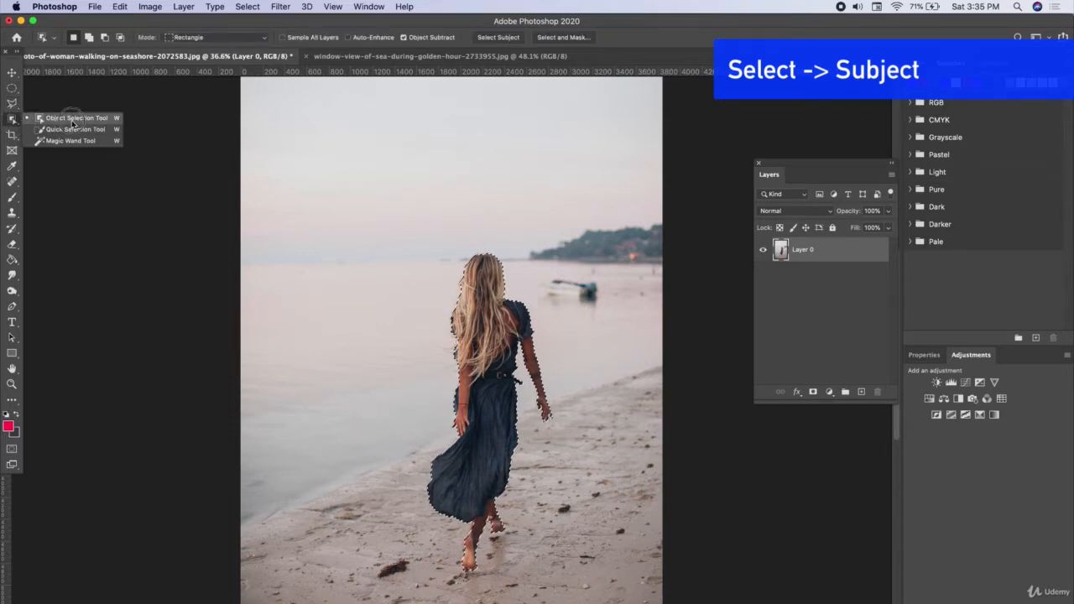
{"action": "key", "text": "m"}
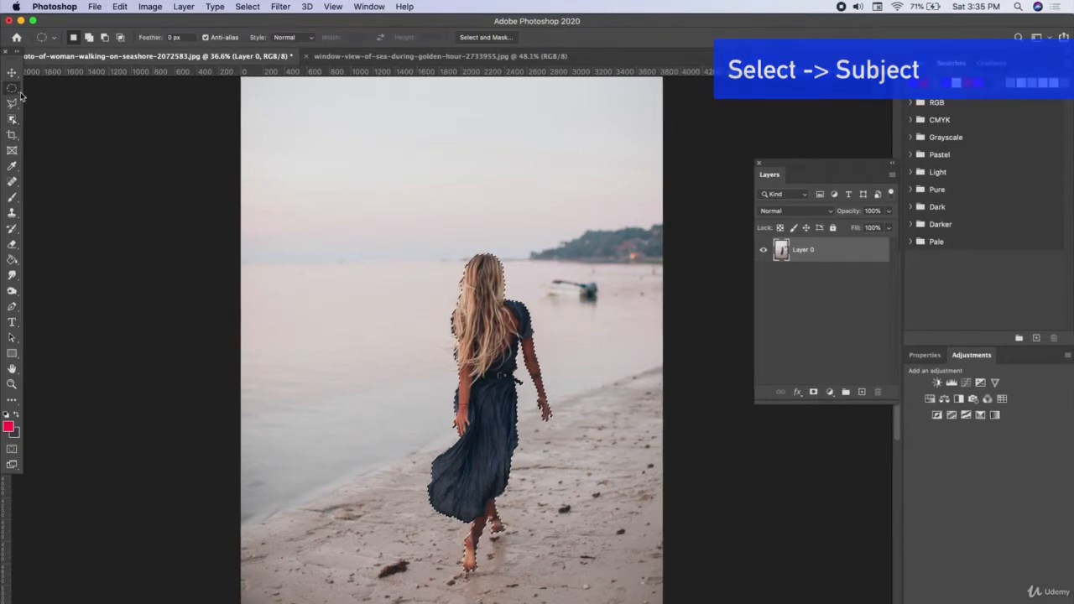
{"action": "key", "text": "ctrl+d"}
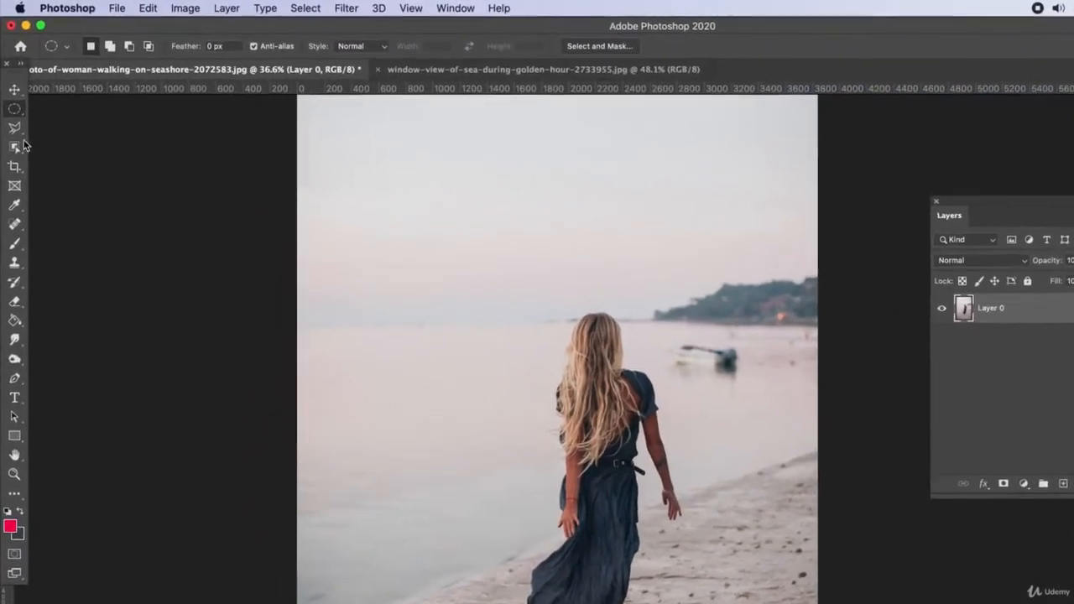
Select the woman with the Object Selection tool by framing her in a rectangle about 1754 by 3365 px.
{"action": "left_click", "coordinate": [12, 123]}
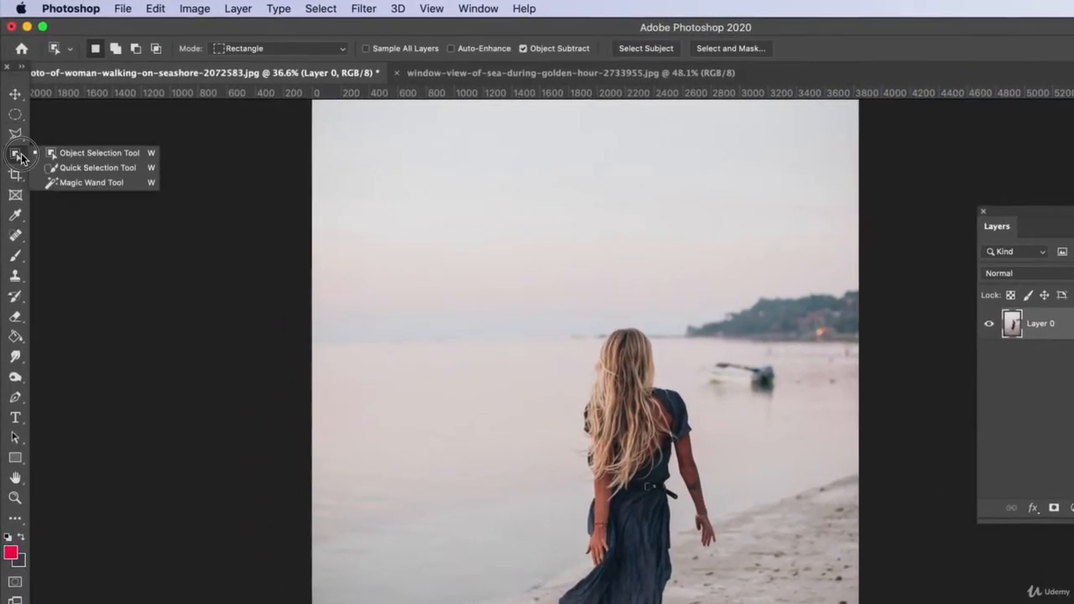
{"action": "left_click", "coordinate": [126, 158]}
{"action": "left_click_drag", "start_coordinate": [499, 294], "coordinate": [743, 603]}
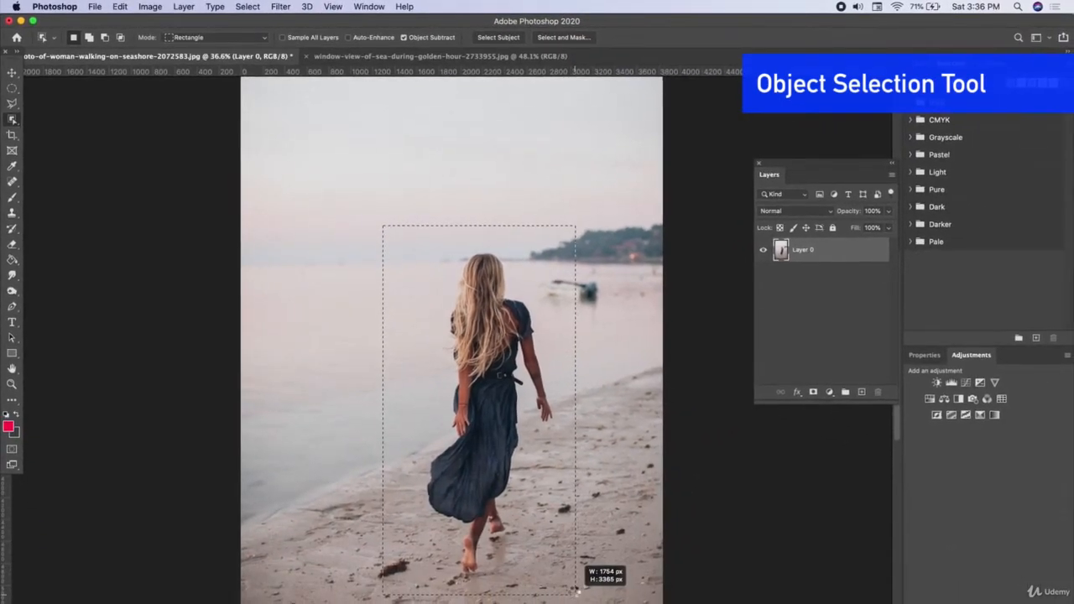
{"action": "left_click_drag", "start_coordinate": [576, 593], "coordinate": [575, 593]}
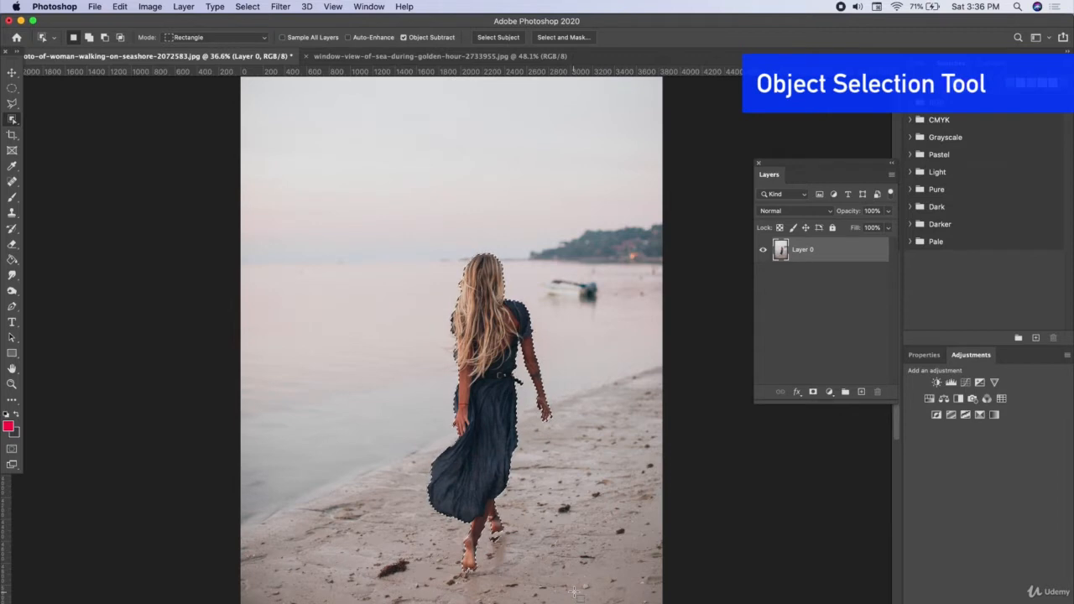
{"action": "left_click", "coordinate": [243, 5]}
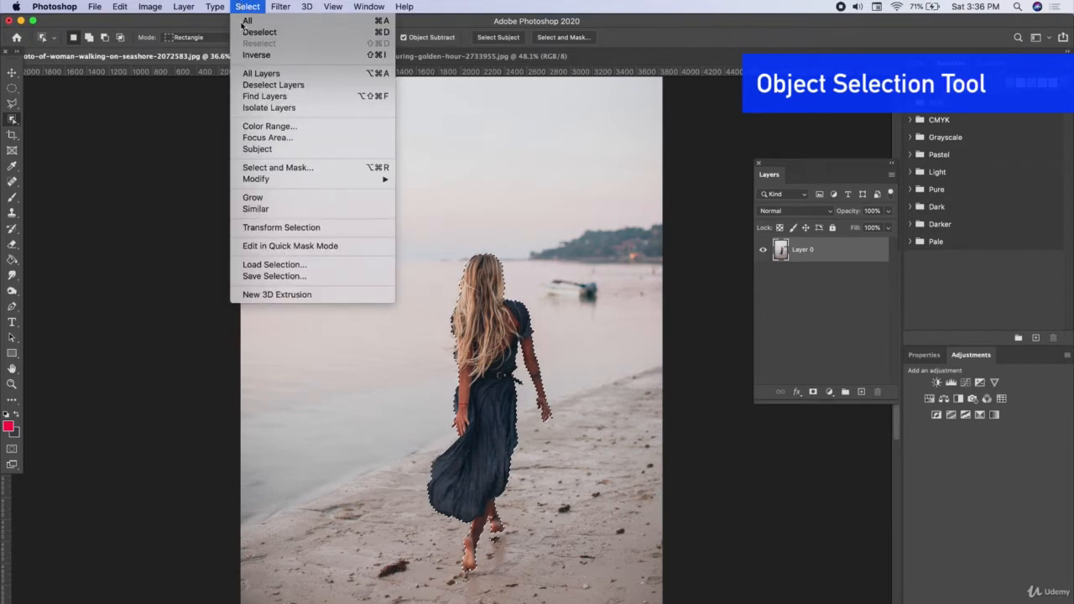
{"action": "left_click", "coordinate": [376, 312]}
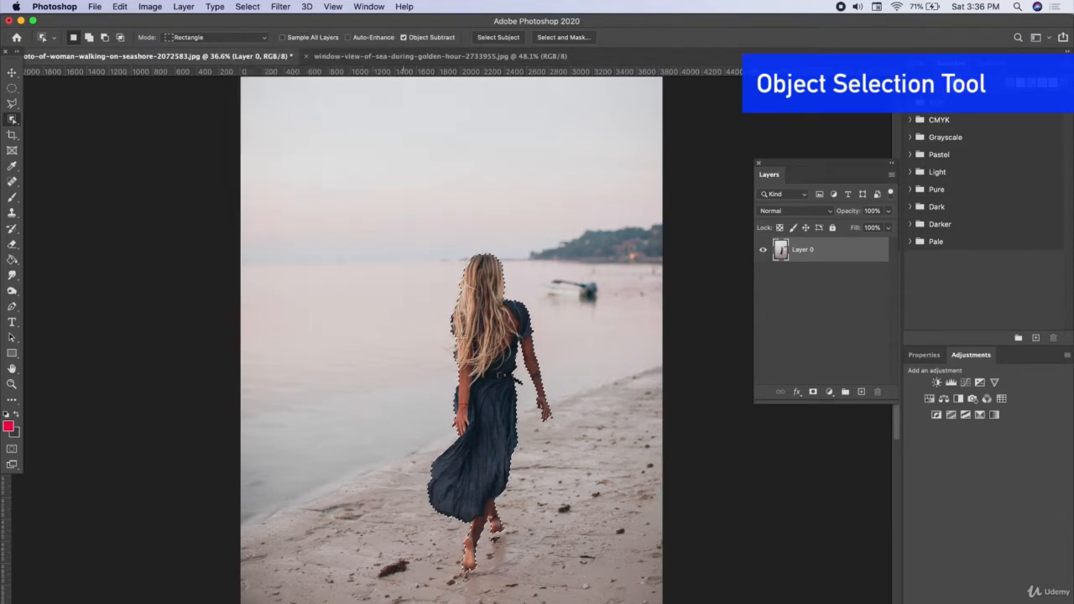
Copy the selected woman and paste her into the window-view-of-sea image as a new layer.
{"action": "scroll", "coordinate": [554, 420], "scroll_direction": "up", "scroll_amount": 5}
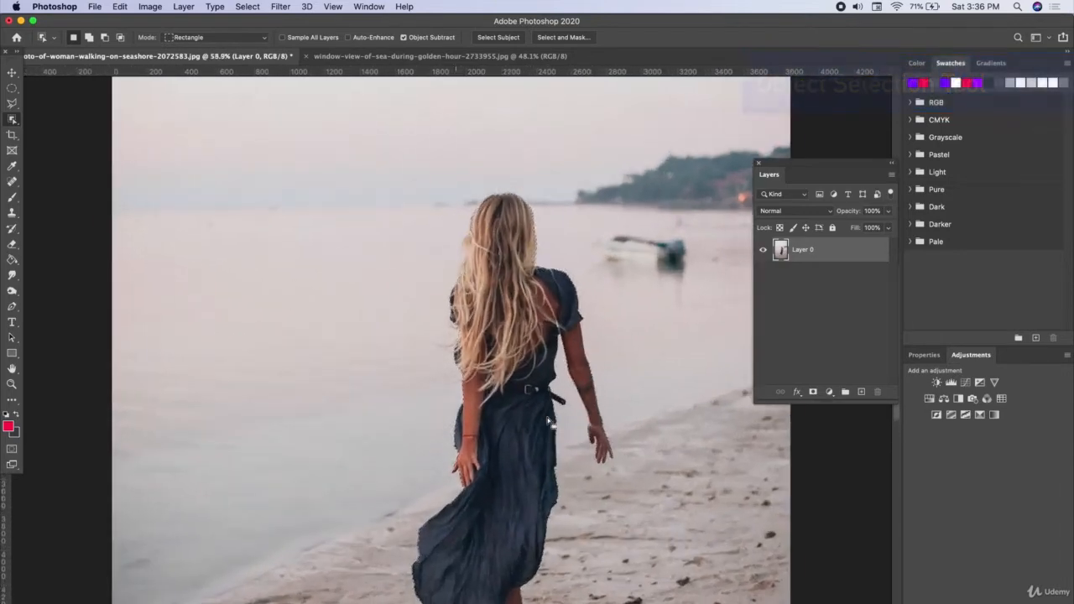
{"action": "scroll", "coordinate": [558, 429], "scroll_direction": "right", "scroll_amount": 3}
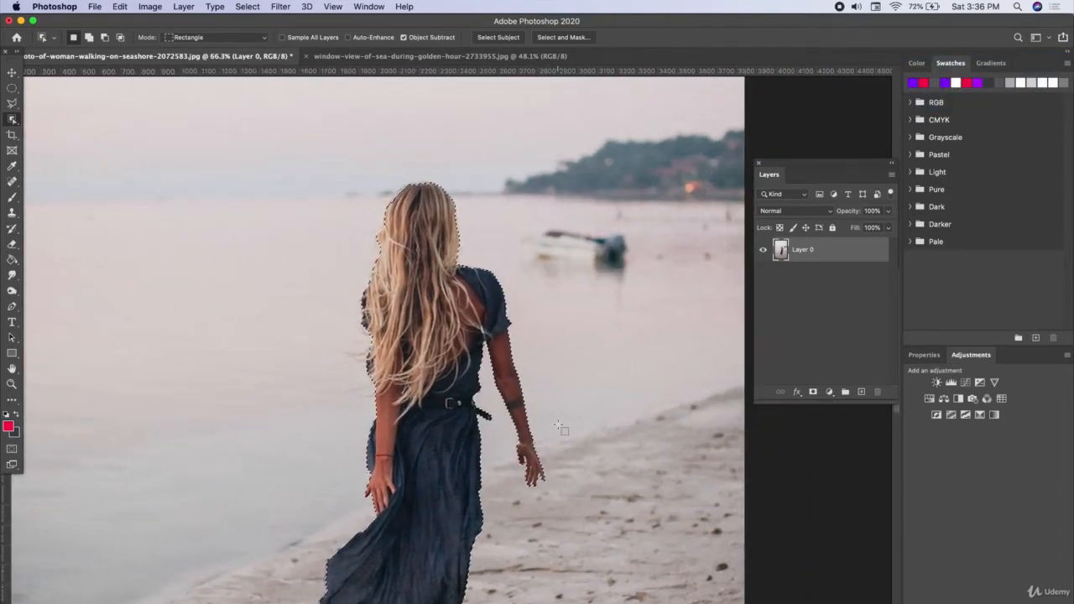
{"action": "key", "text": "super+c"}
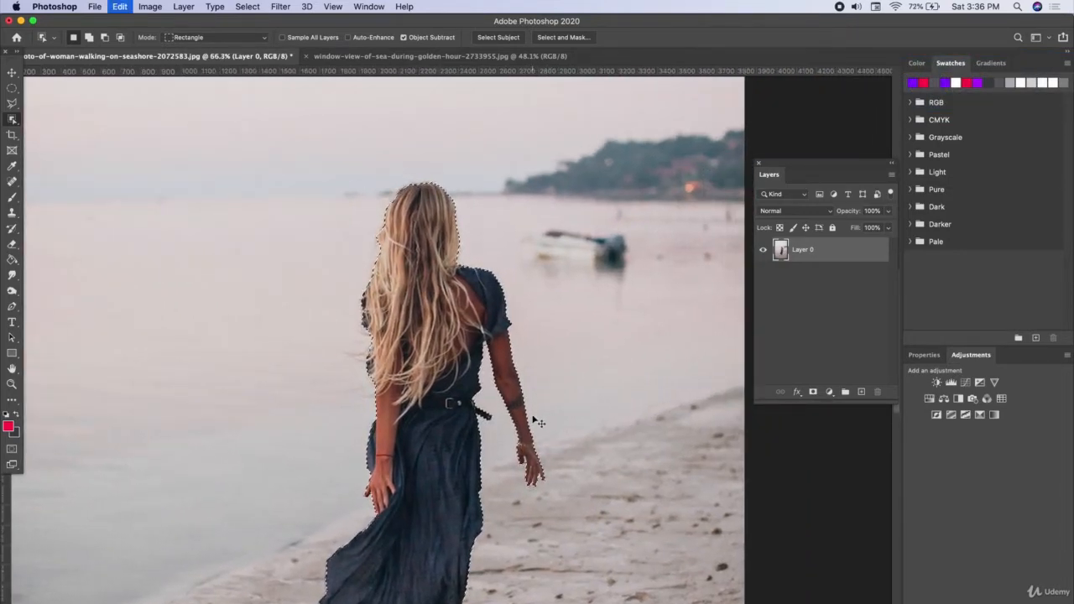
{"action": "left_click", "coordinate": [344, 56]}
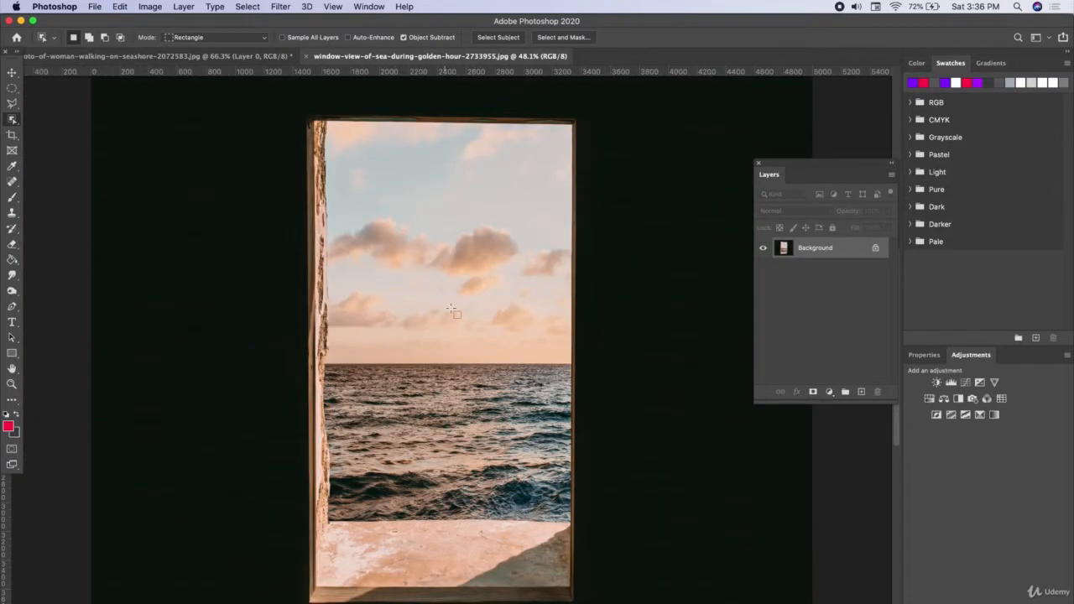
{"action": "key", "text": "super+v"}
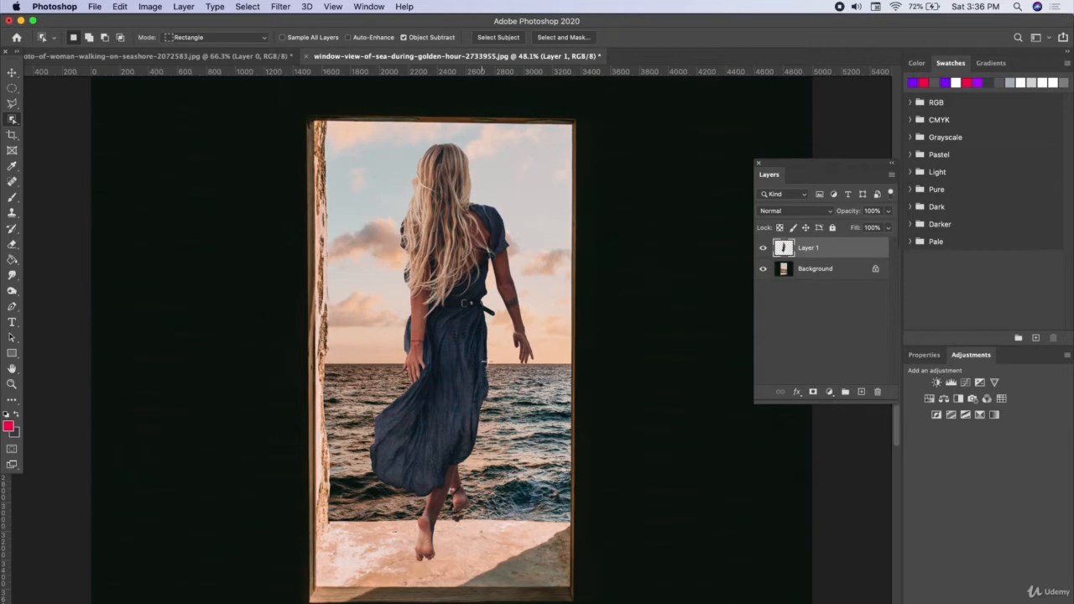
Add a layer mask to the pasted woman's layer.
{"action": "scroll", "coordinate": [451, 212], "scroll_direction": "up", "scroll_amount": 5}
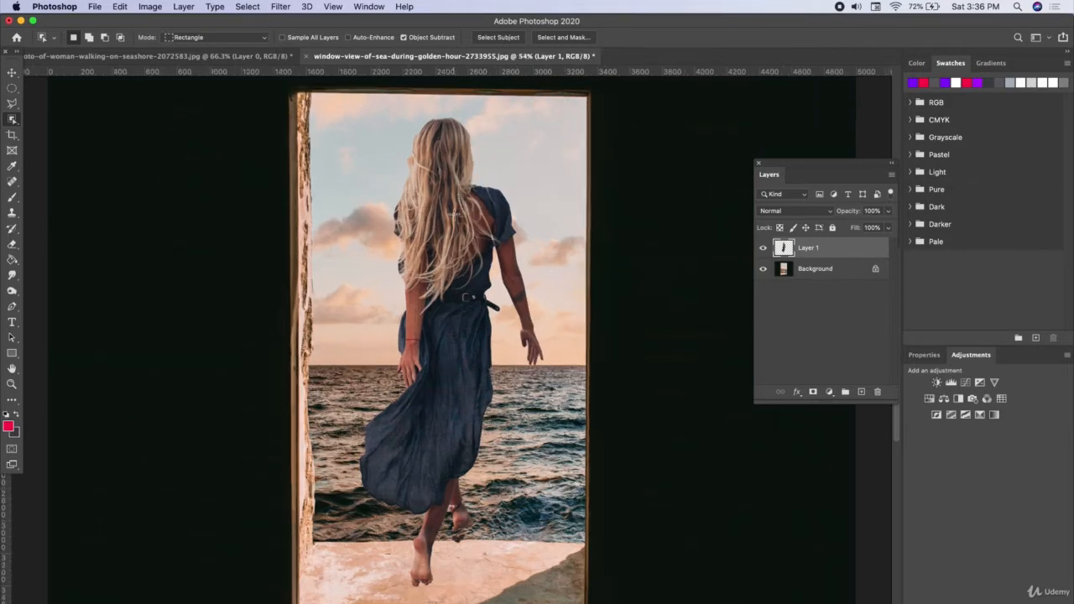
{"action": "scroll", "coordinate": [380, 432], "scroll_direction": "up", "scroll_amount": 4}
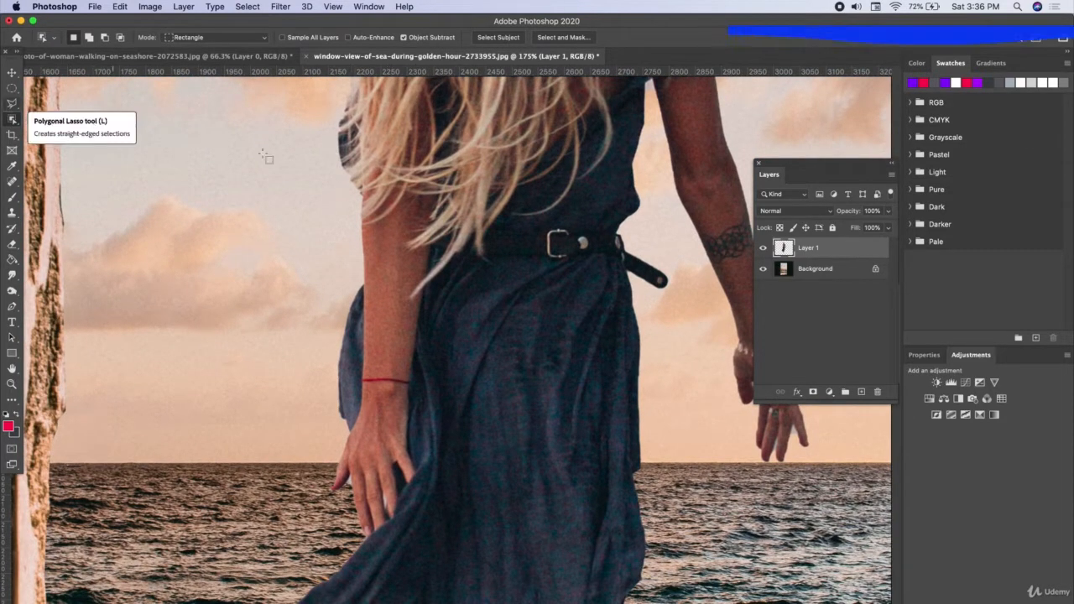
{"action": "left_click", "coordinate": [814, 394]}
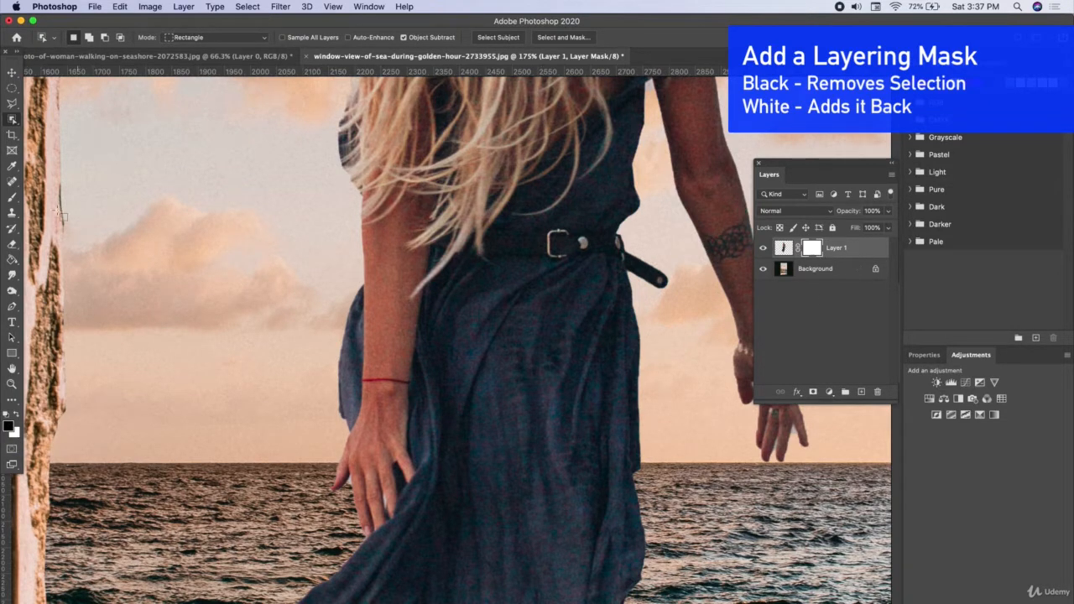
Set up the Brush tool with a Soft Round brush at 17 px size and 0% hardness, using black.
{"action": "left_click", "coordinate": [12, 197]}
{"action": "left_click", "coordinate": [81, 39]}
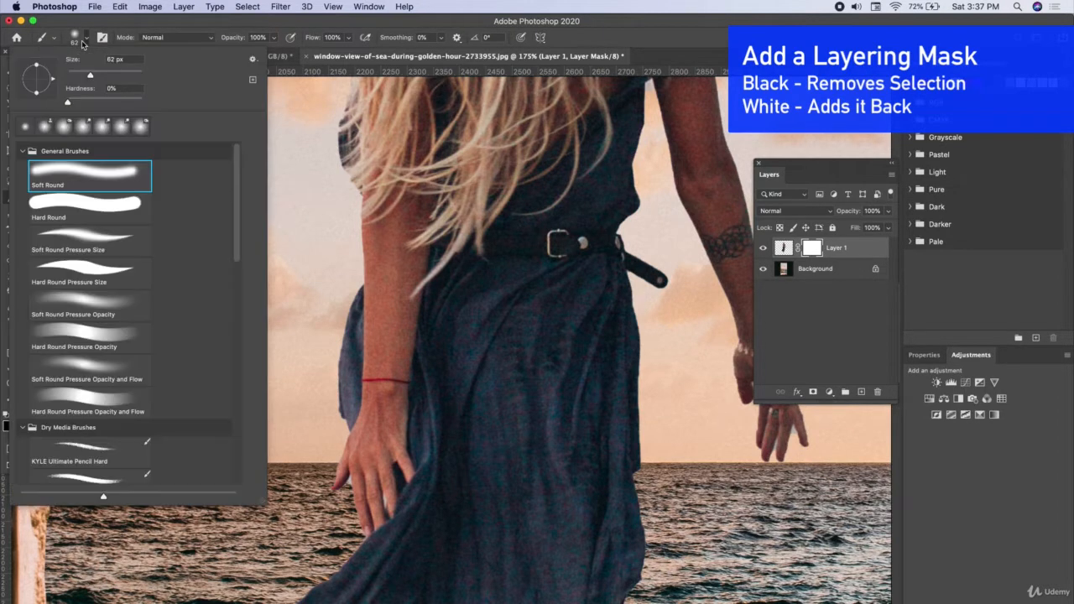
{"action": "left_click", "coordinate": [77, 169]}
{"action": "left_click", "coordinate": [87, 41]}
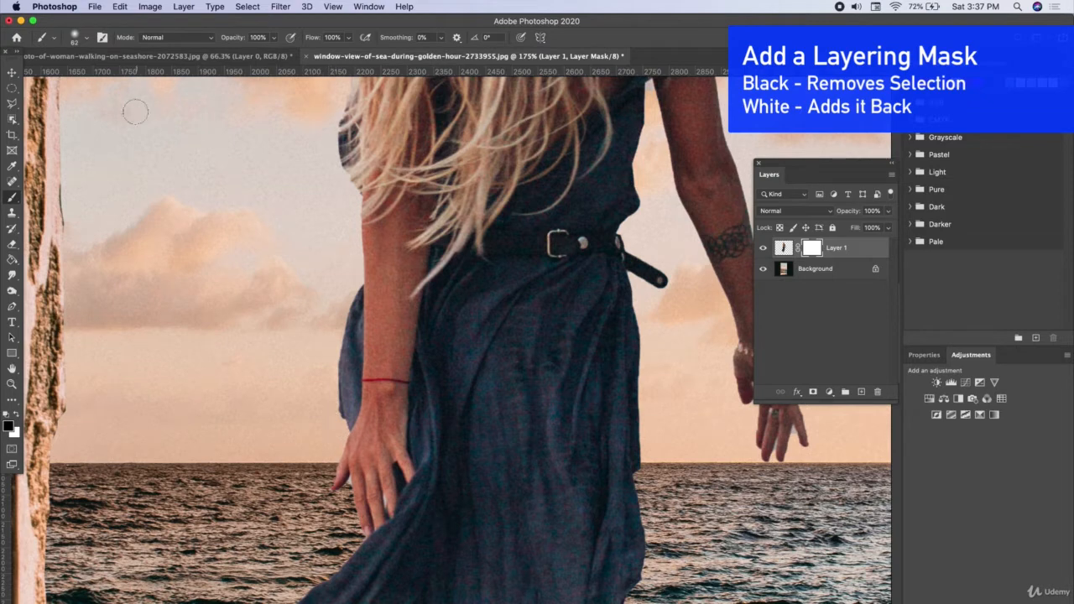
{"action": "left_click", "coordinate": [87, 37]}
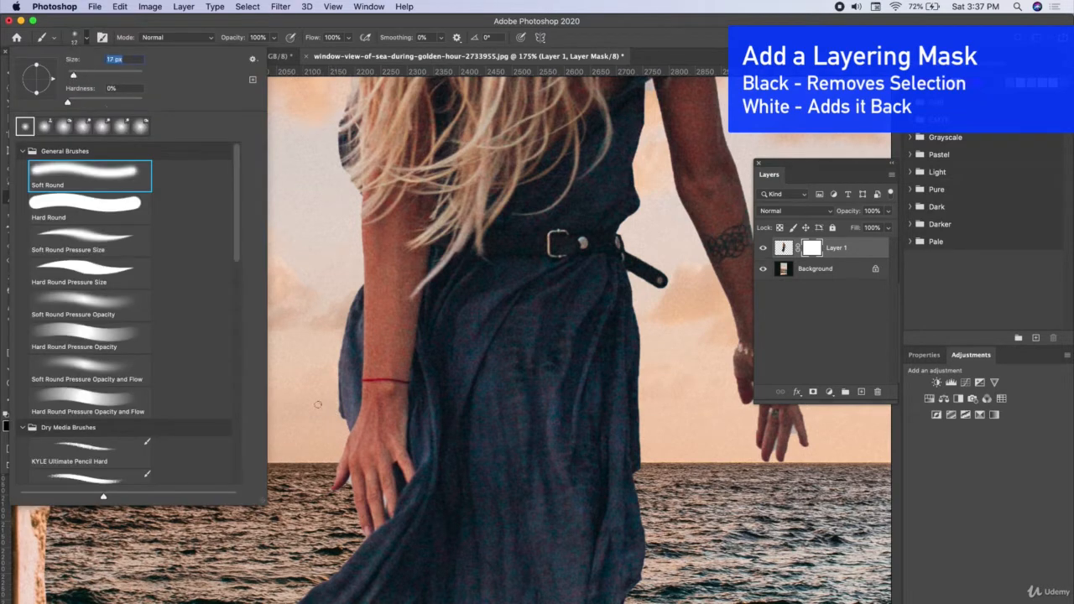
{"action": "left_click", "coordinate": [334, 436]}
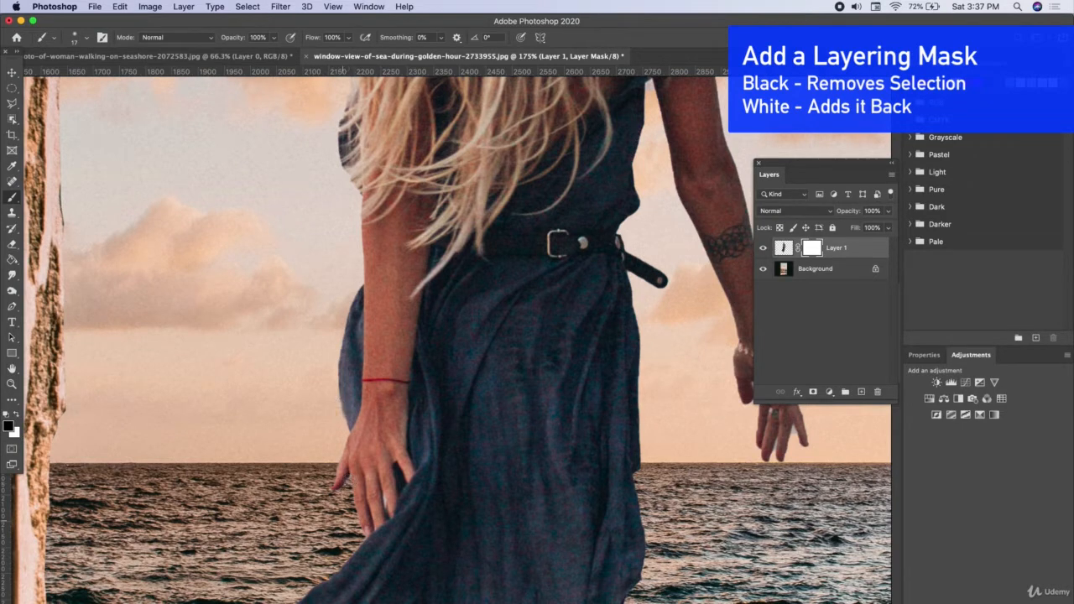
Examine the edges of the woman's cut-out from her hair down to her feet for leftover background.
{"action": "scroll", "coordinate": [389, 400], "scroll_direction": "up", "scroll_amount": 10}
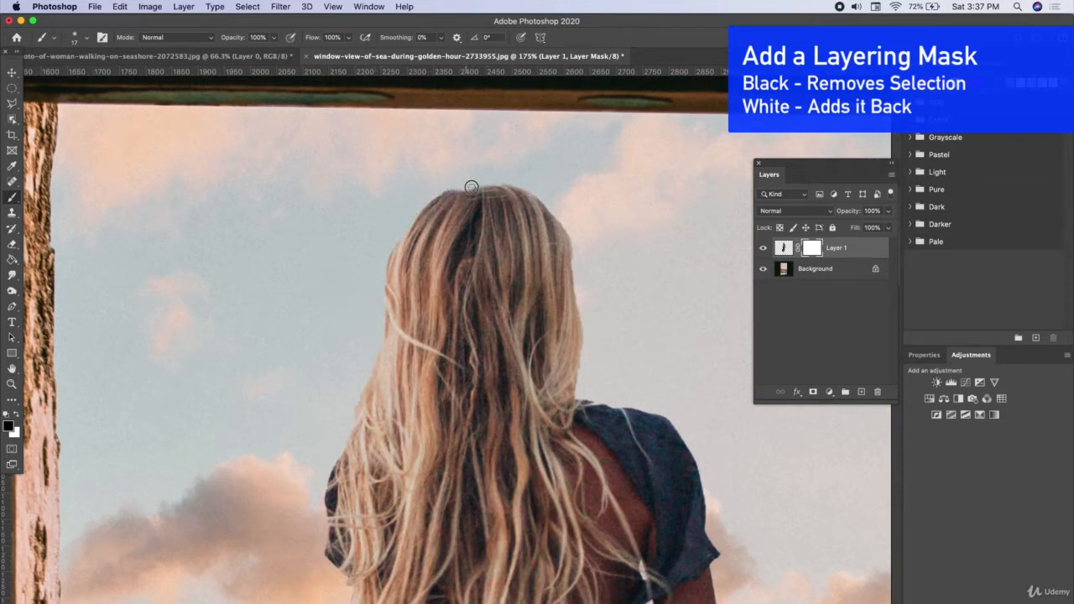
{"action": "scroll", "coordinate": [575, 247], "scroll_direction": "down", "scroll_amount": 10}
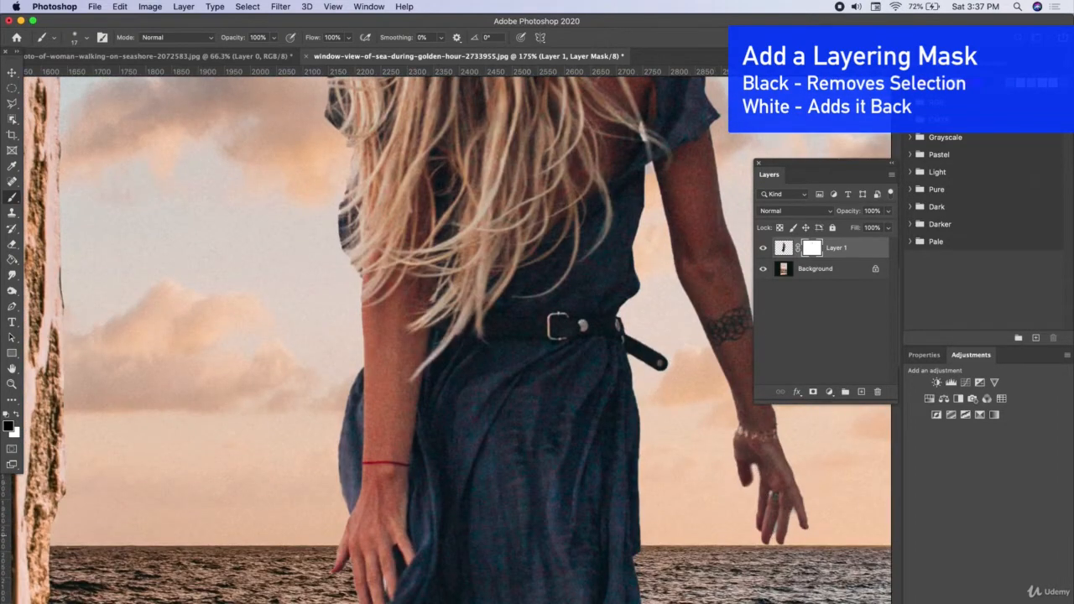
{"action": "scroll", "coordinate": [382, 537], "scroll_direction": "down", "scroll_amount": 6}
{"action": "scroll", "coordinate": [382, 537], "scroll_direction": "down", "scroll_amount": 5}
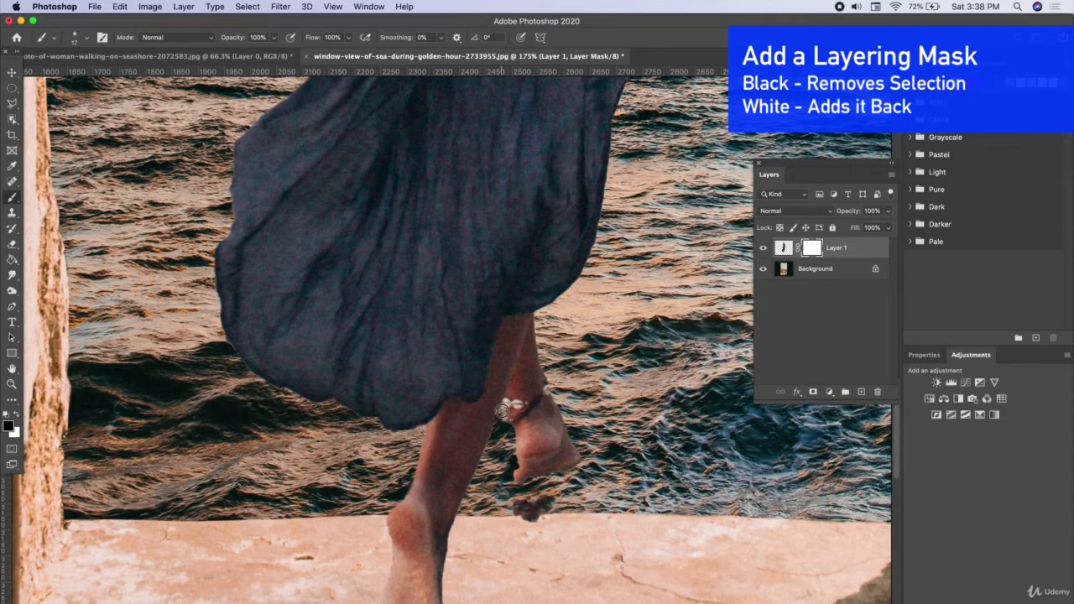
{"action": "scroll", "coordinate": [502, 409], "scroll_direction": "down", "scroll_amount": 3}
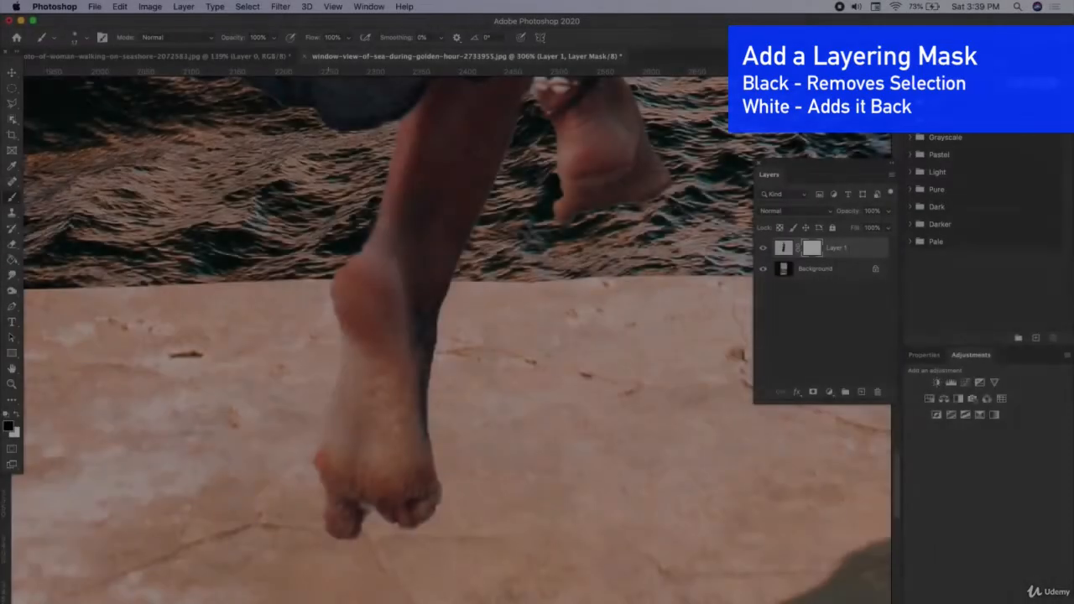
{"action": "scroll", "coordinate": [473, 375], "scroll_direction": "down", "scroll_amount": 5}
{"action": "scroll", "coordinate": [472, 375], "scroll_direction": "down", "scroll_amount": 3}
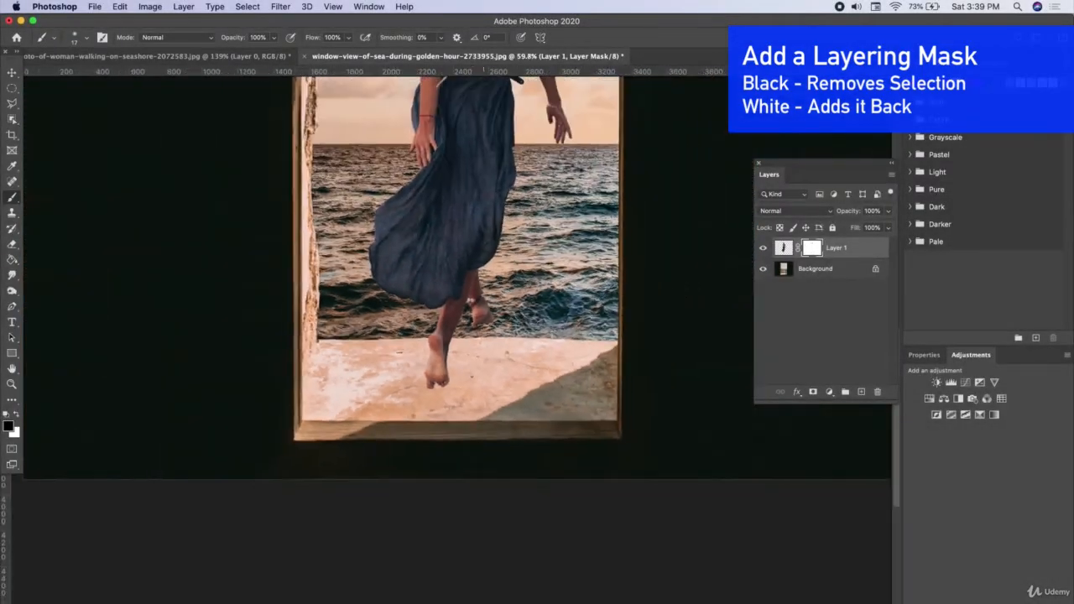
Convert the masked layer of the woman to a smart object.
{"action": "key", "text": "v"}
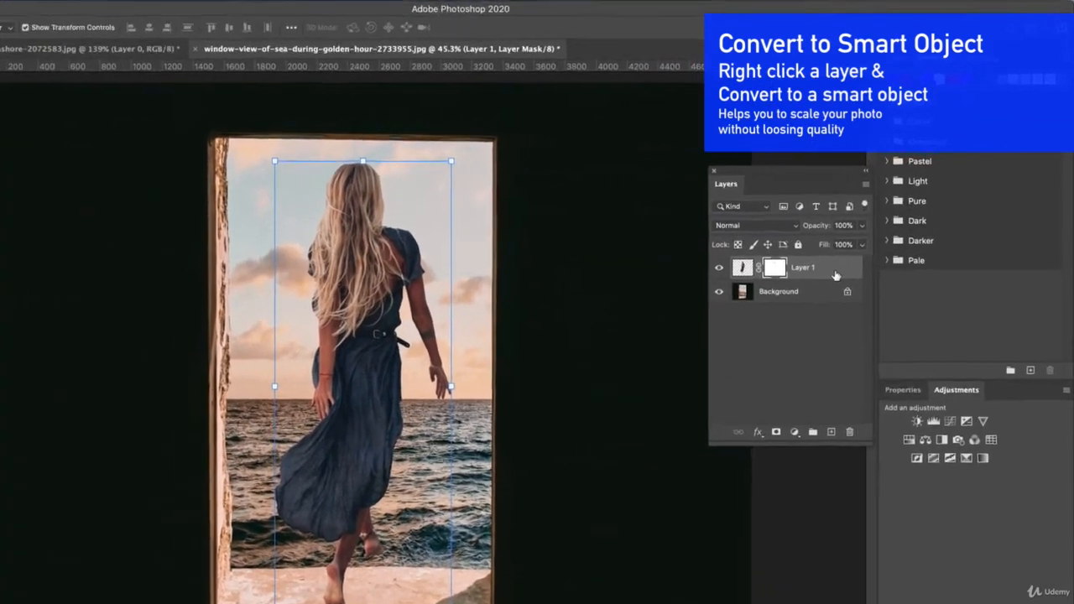
{"action": "right_click", "coordinate": [864, 253]}
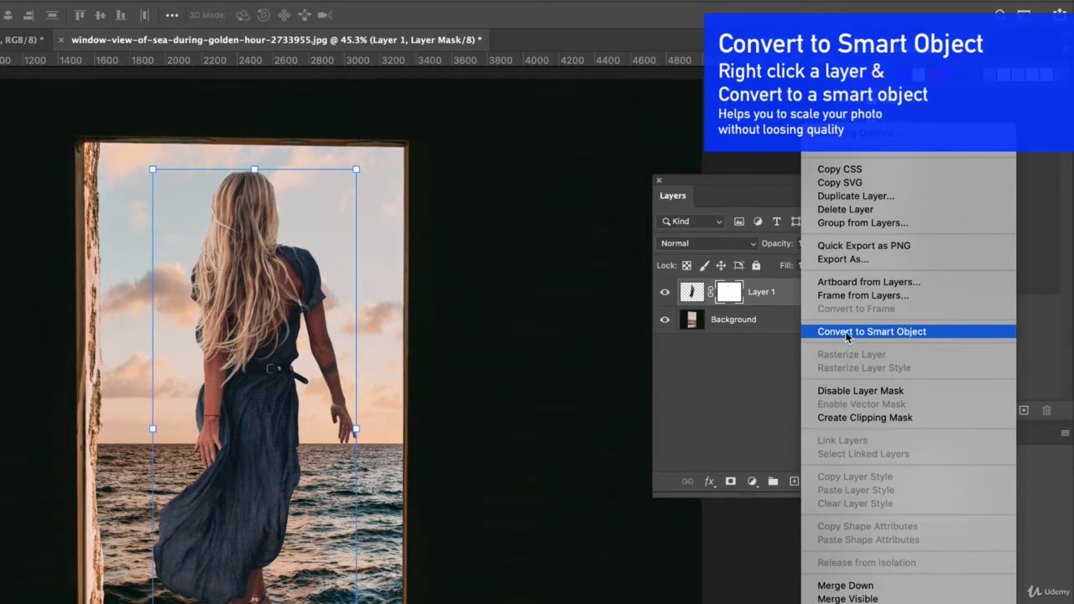
{"action": "left_click", "coordinate": [846, 332]}
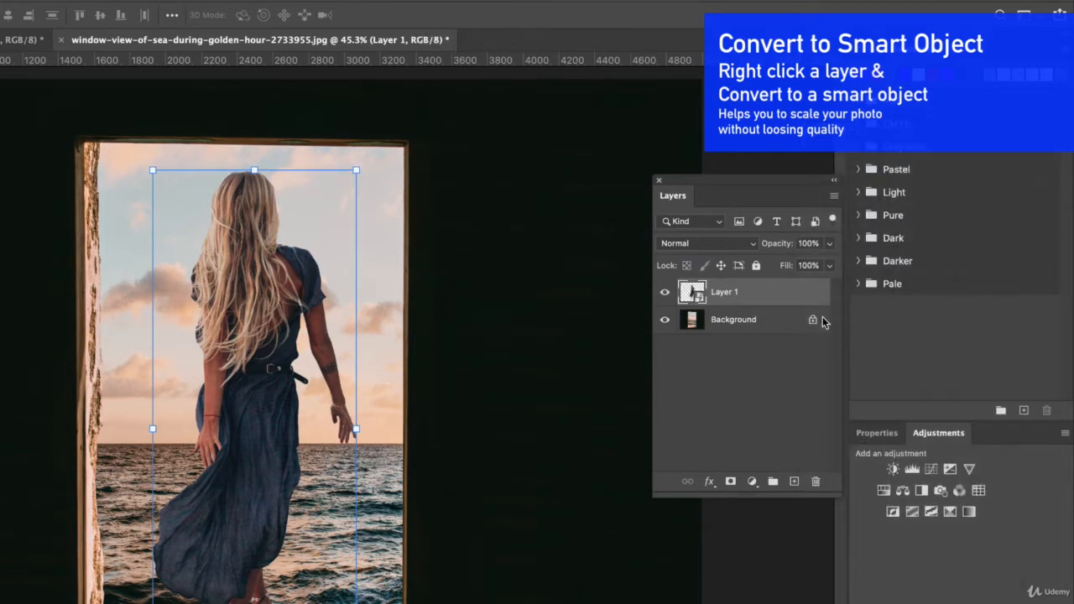
Scale the woman proportionally to suit the window opening and reposition her lower, aligned with the image's vertical centre.
{"action": "left_click_drag", "start_coordinate": [357, 170], "coordinate": [524, 130]}
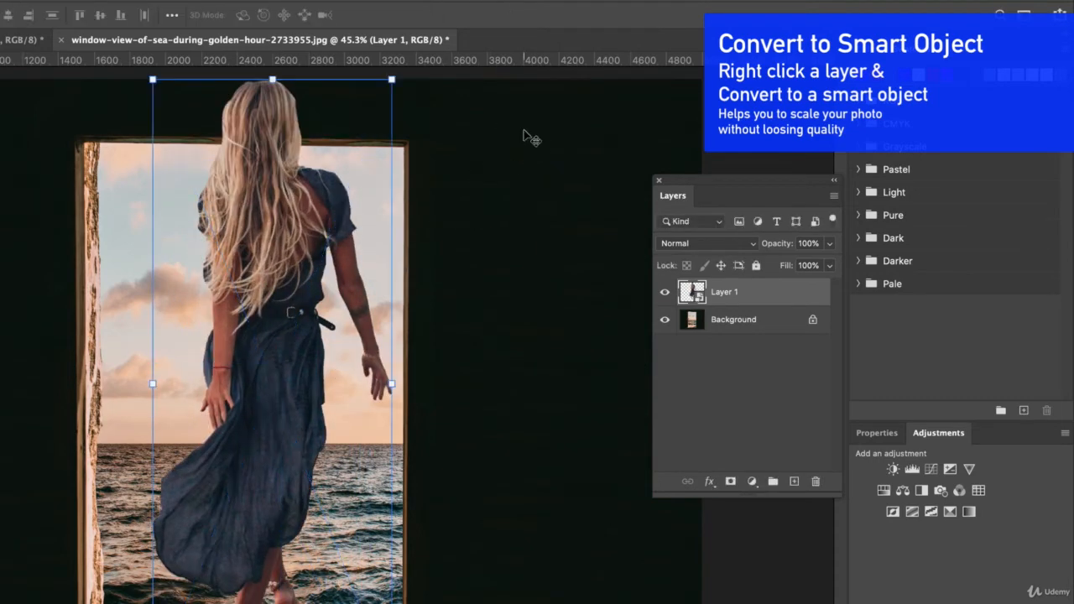
{"action": "key", "text": "Escape"}
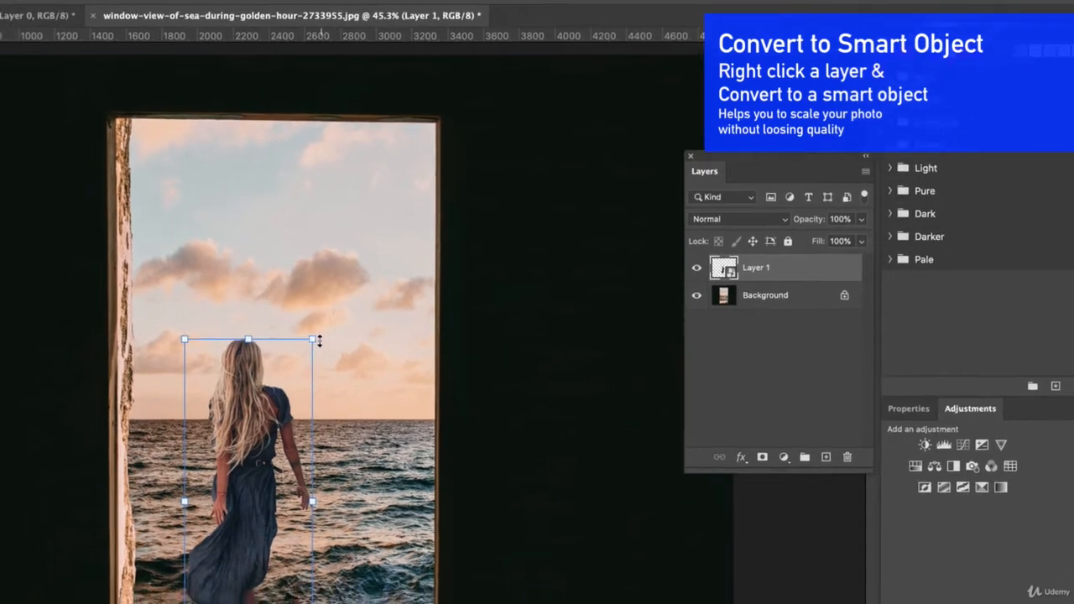
{"action": "left_click_drag", "start_coordinate": [318, 340], "coordinate": [381, 279]}
{"action": "left_click_drag", "start_coordinate": [520, 179], "coordinate": [519, 308]}
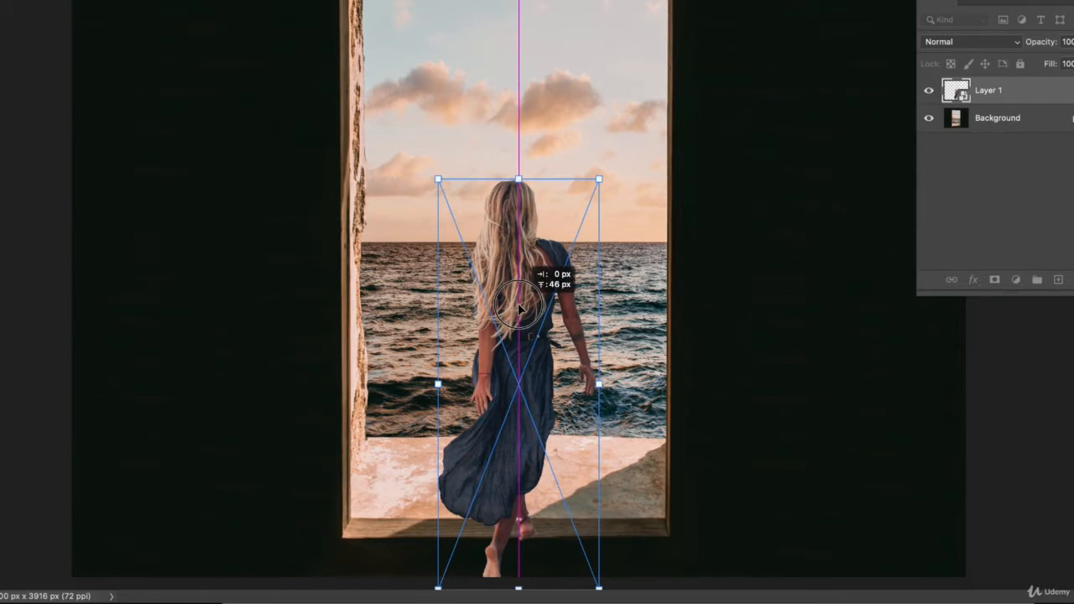
{"action": "left_click_drag", "start_coordinate": [519, 309], "coordinate": [517, 309]}
{"action": "key", "text": "Return"}
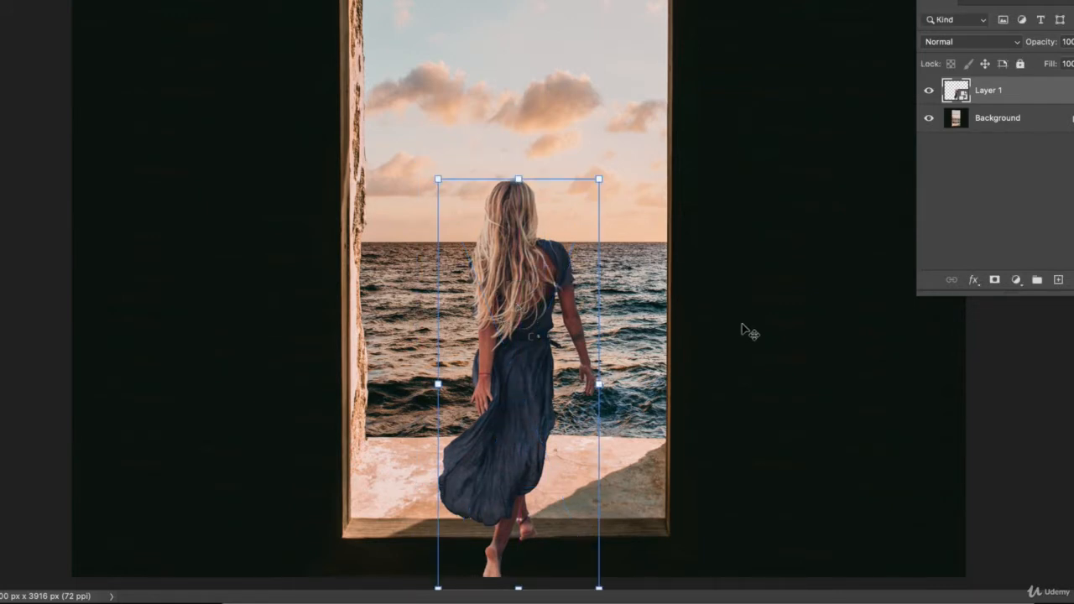
Move the woman upward so that her feet stand on the stone ledge inside the window frame.
{"action": "key", "text": "ctrl+plus"}
{"action": "scroll", "coordinate": [750, 319], "scroll_direction": "down", "scroll_amount": 10}
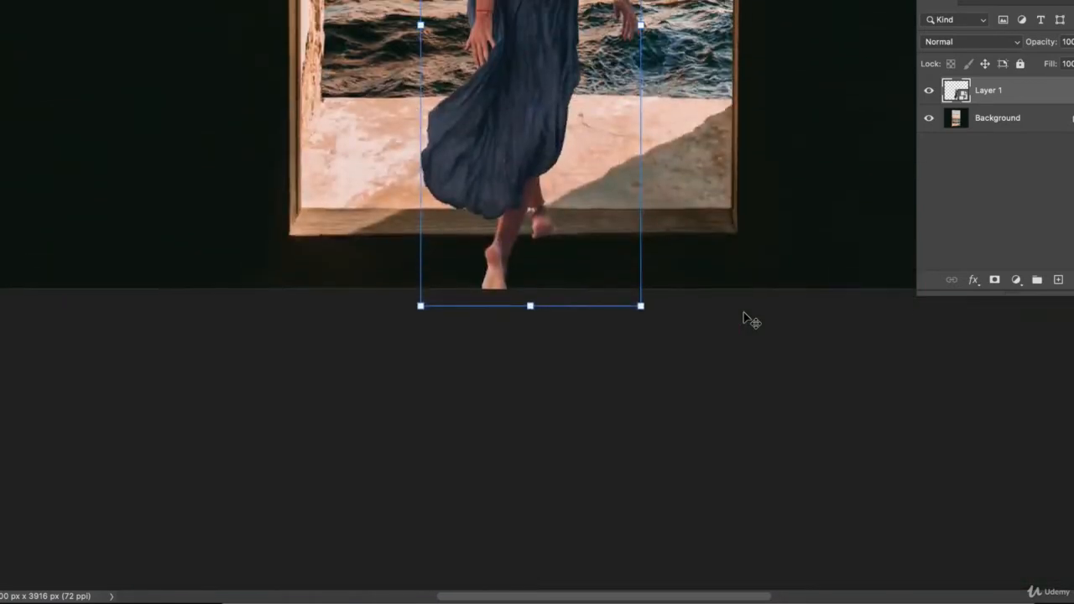
{"action": "scroll", "coordinate": [541, 312], "scroll_direction": "up", "scroll_amount": 5}
{"action": "left_click_drag", "start_coordinate": [541, 312], "coordinate": [503, 197]}
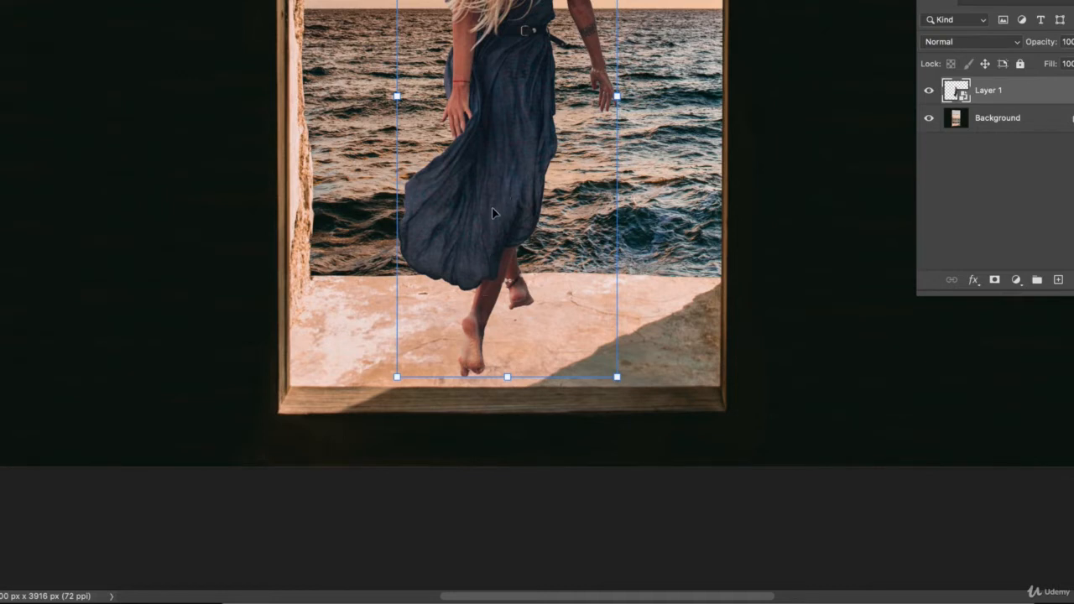
Move the woman down so that her front foot extends past the window frame's lower edge, and deselect her layer.
{"action": "left_click_drag", "start_coordinate": [492, 213], "coordinate": [531, 293]}
{"action": "left_click", "coordinate": [705, 520]}
{"action": "scroll", "coordinate": [702, 512], "scroll_direction": "up", "scroll_amount": 2}
{"action": "scroll", "coordinate": [759, 394], "scroll_direction": "up", "scroll_amount": 3}
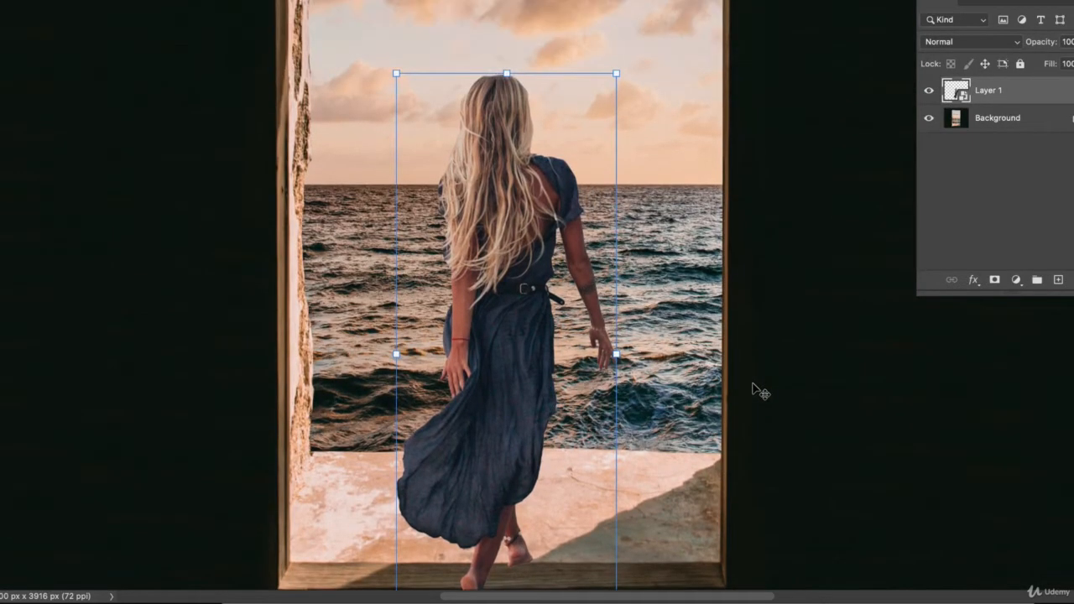
{"action": "scroll", "coordinate": [756, 391], "scroll_direction": "down", "scroll_amount": 4}
{"action": "left_click", "coordinate": [971, 409]}
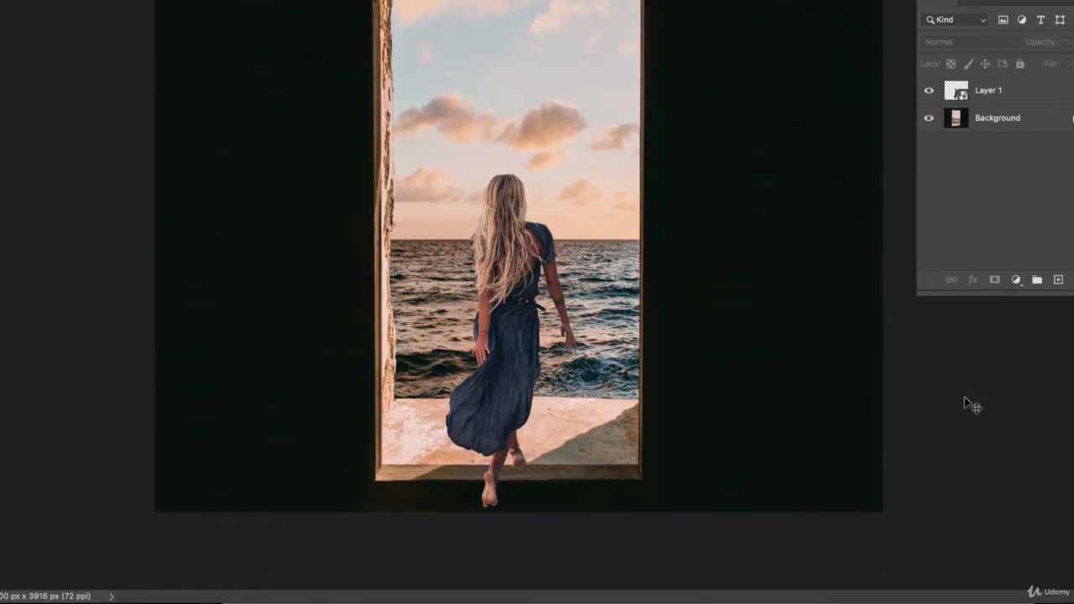
Enlarge the woman slightly in proportion and shift her a little to the right within the window opening.
{"action": "left_click", "coordinate": [518, 298]}
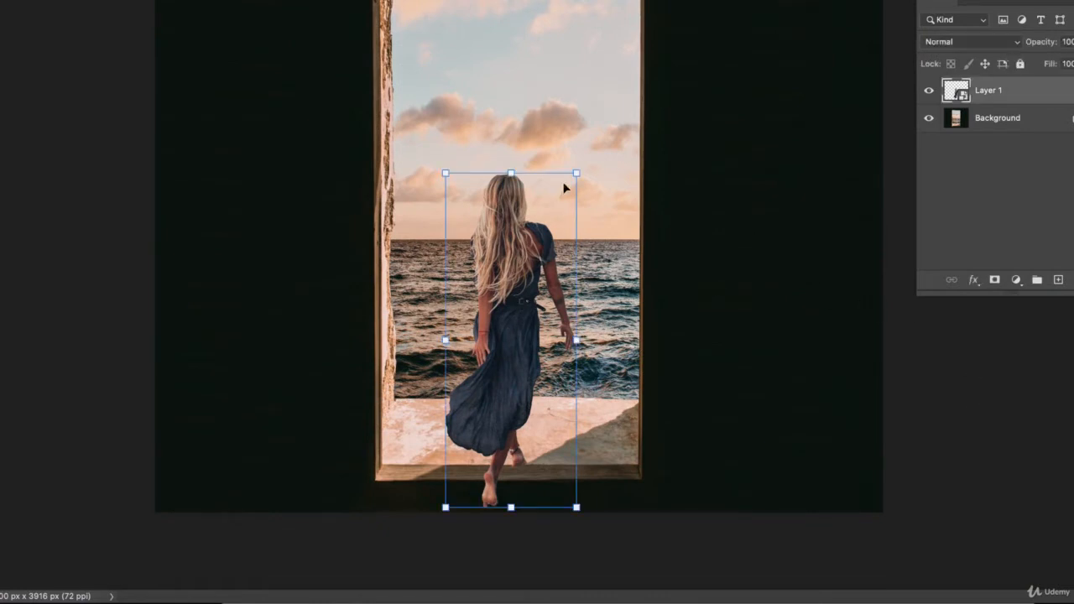
{"action": "left_click_drag", "start_coordinate": [577, 172], "coordinate": [591, 135]}
{"action": "left_click_drag", "start_coordinate": [508, 242], "coordinate": [503, 244]}
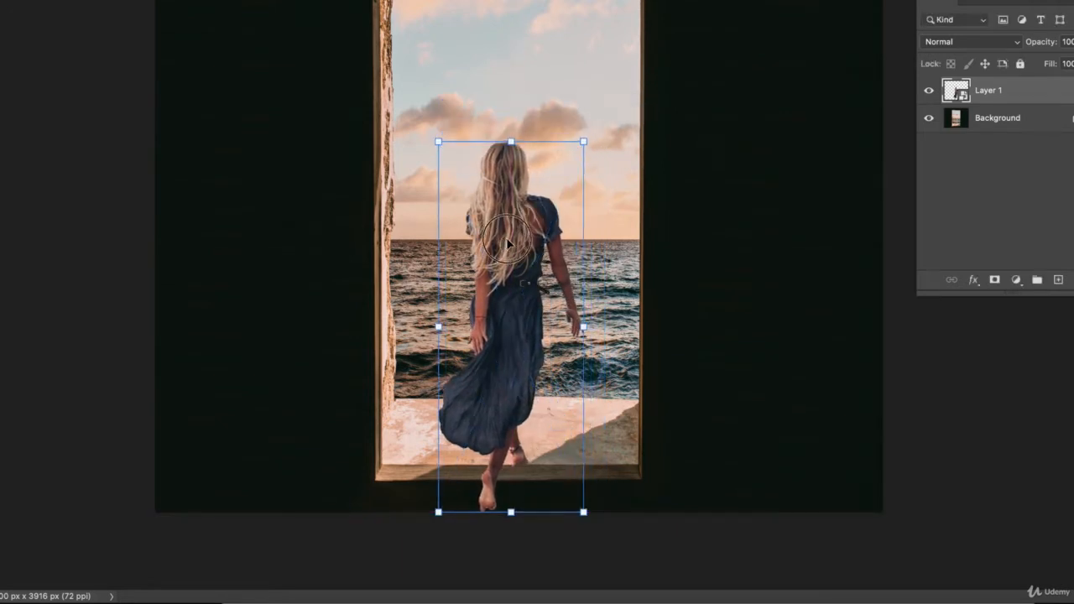
{"action": "left_click_drag", "start_coordinate": [512, 245], "coordinate": [519, 246]}
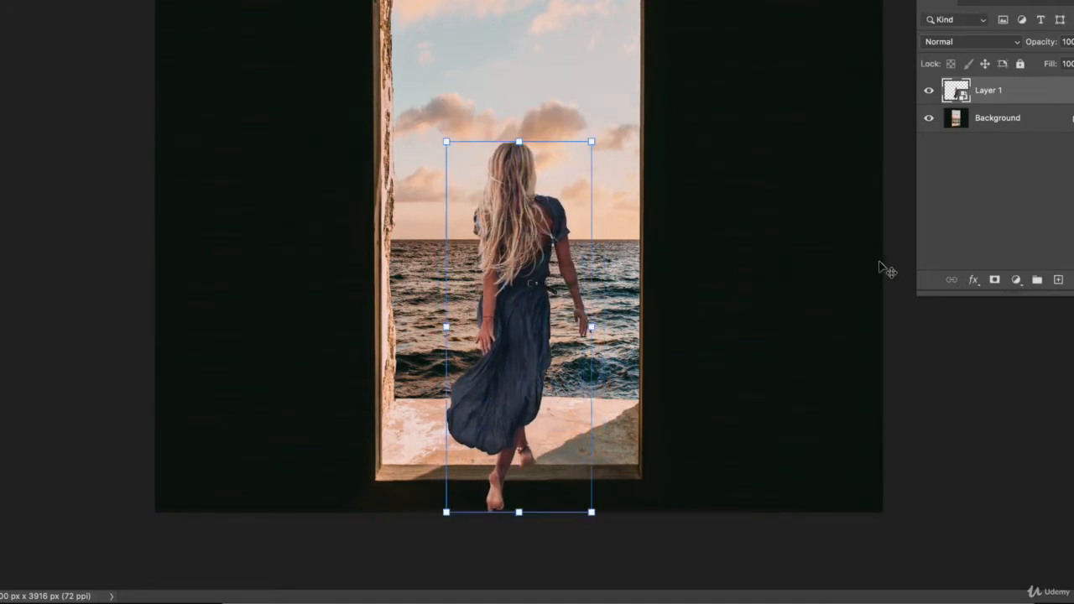
{"action": "left_click", "coordinate": [899, 317]}
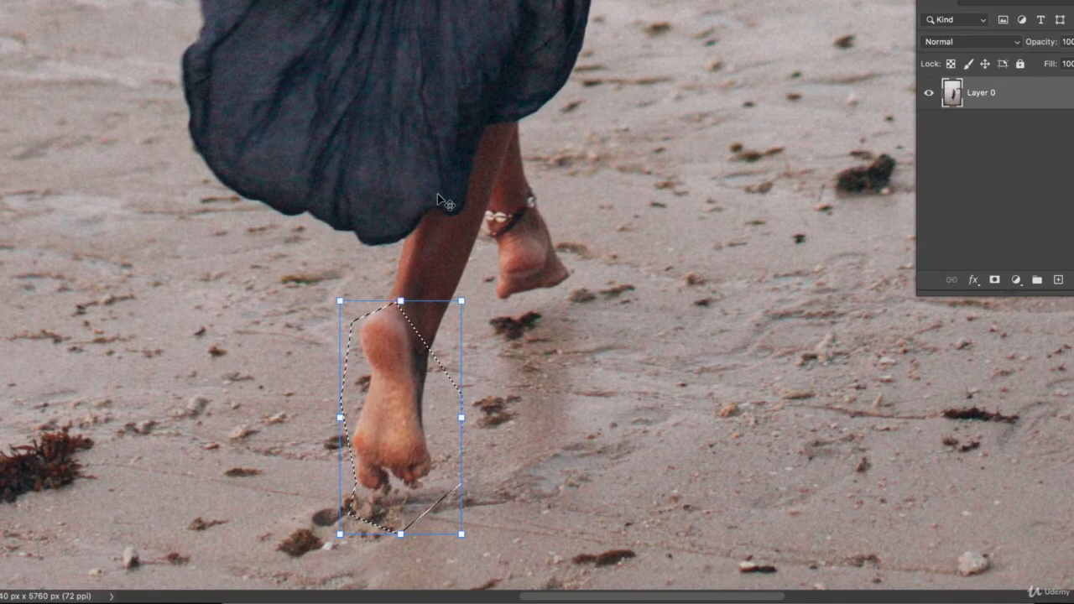
{"action": "scroll", "coordinate": [445, 204], "scroll_direction": "down", "scroll_amount": 3}
{"action": "scroll", "coordinate": [437, 199], "scroll_direction": "down", "scroll_amount": 5}
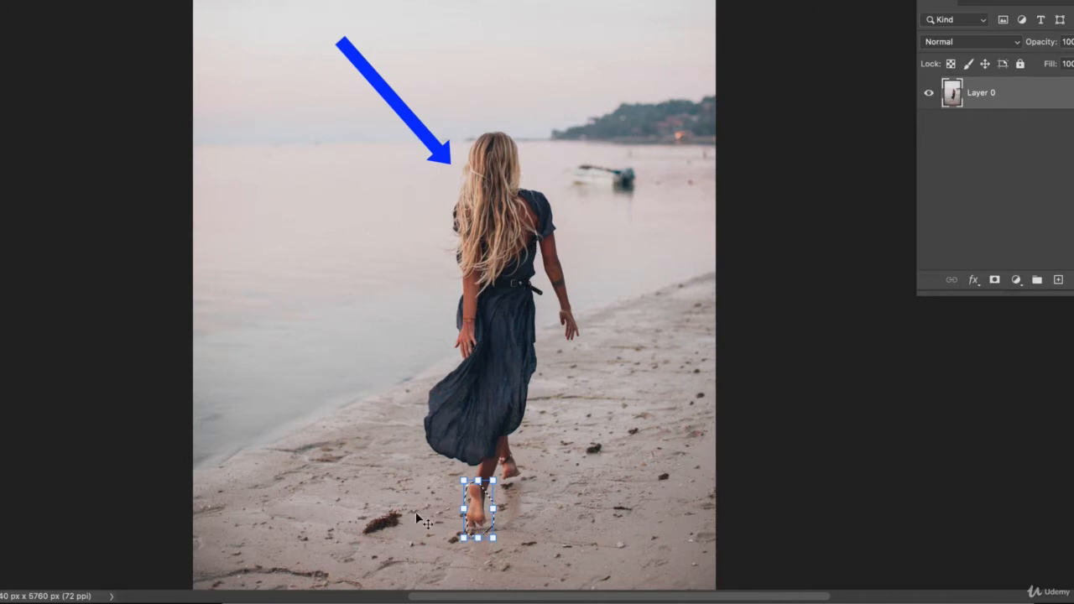
{"action": "key", "text": "Return"}
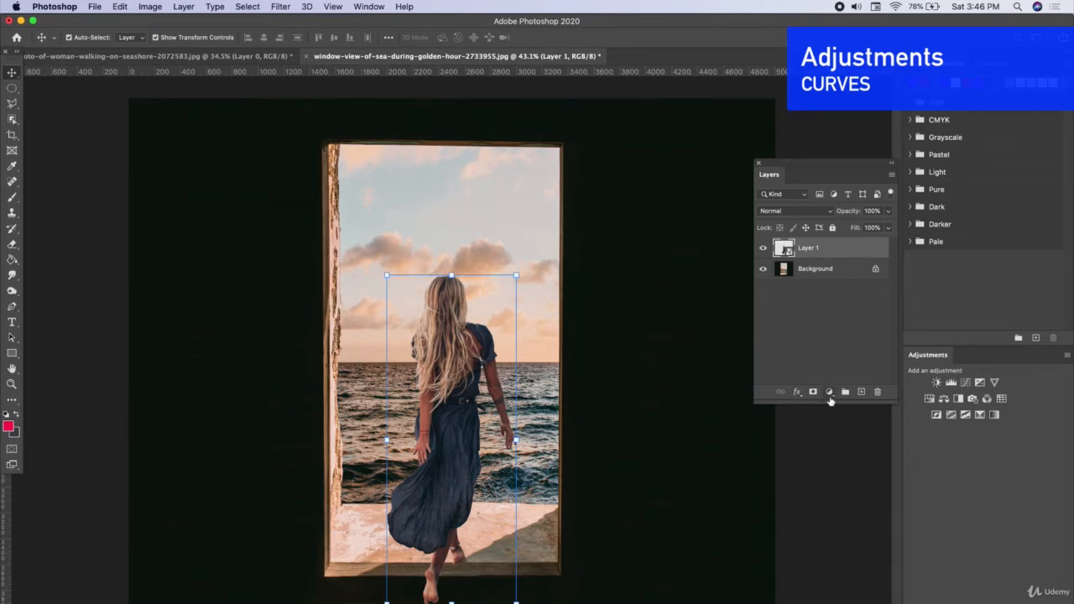
Check the woman's layer by hiding and showing it, and rename it "woman".
{"action": "left_click", "coordinate": [763, 249]}
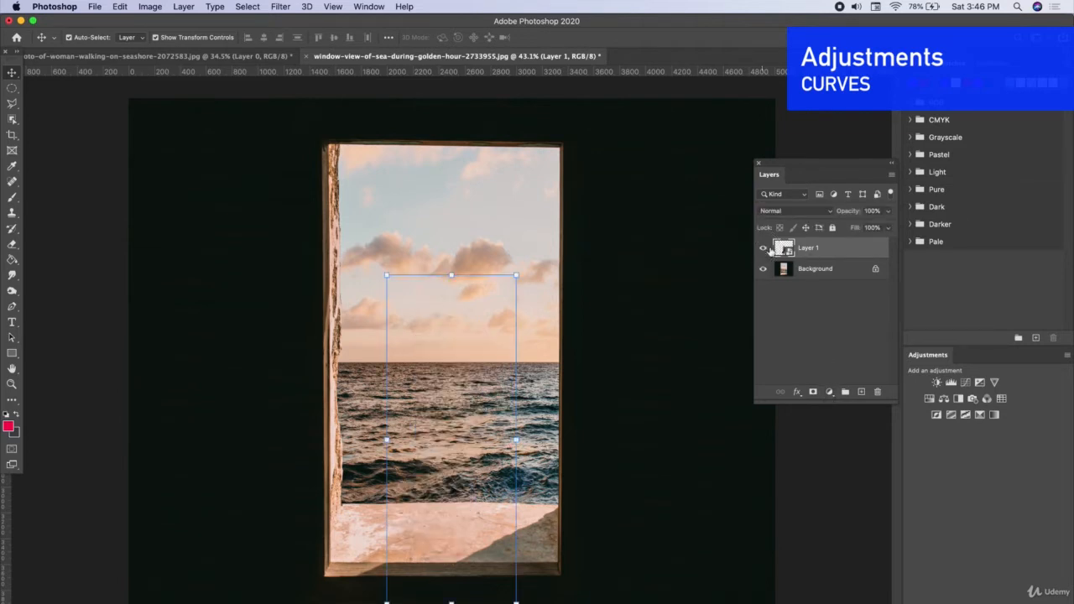
{"action": "left_click", "coordinate": [763, 249]}
{"action": "type", "text": "woman"}
{"action": "key", "text": "Return"}
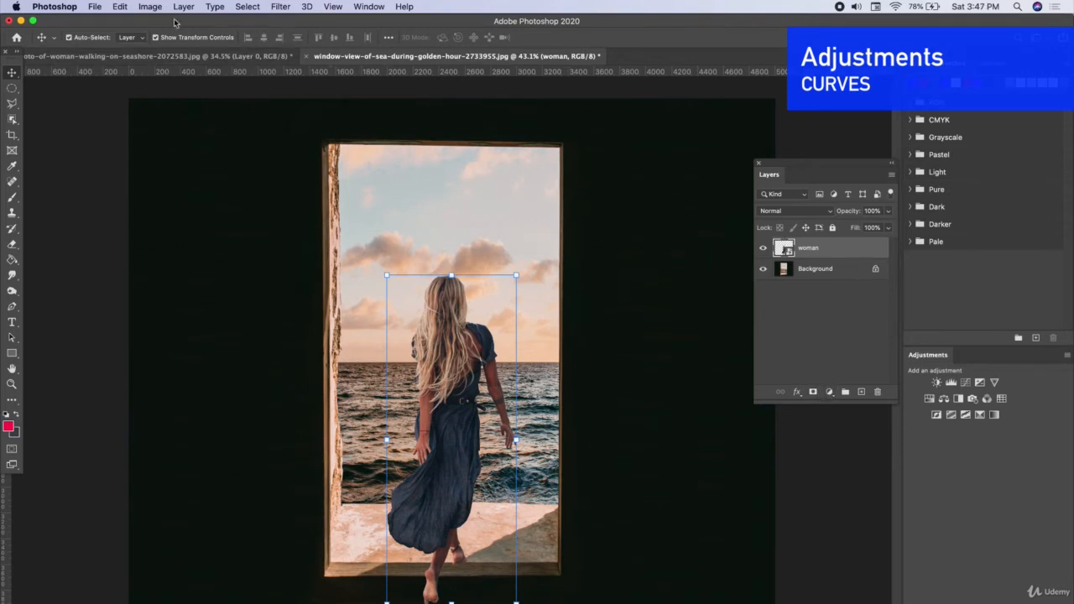
Apply a Curves adjustment to the woman layer, raising the upper midtones of the RGB curve to brighten her.
{"action": "left_click", "coordinate": [148, 7]}
{"action": "mouse_move", "coordinate": [152, 39]}
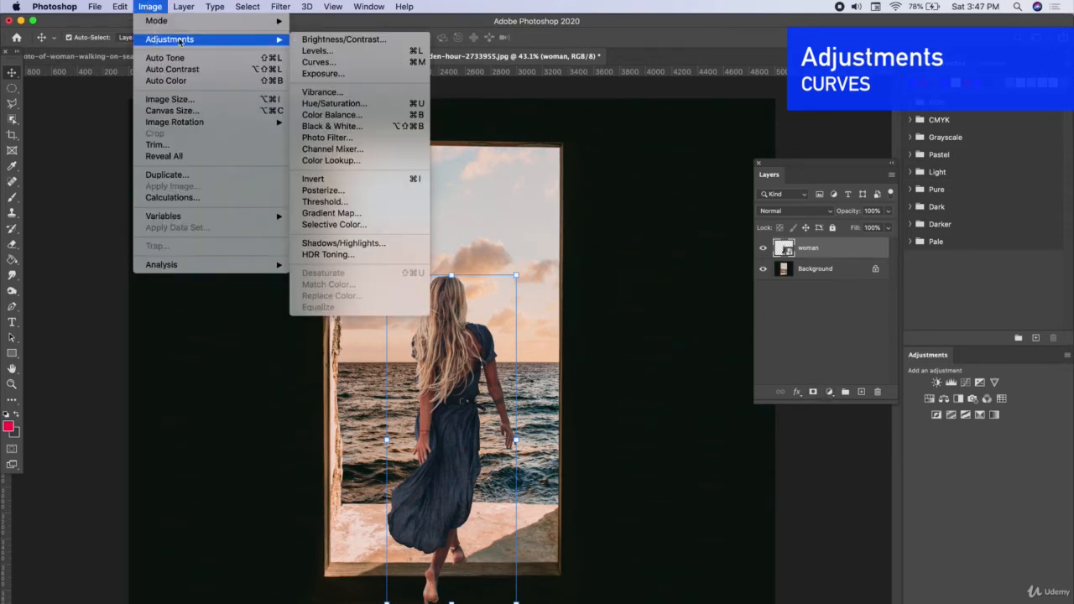
{"action": "left_click", "coordinate": [319, 63]}
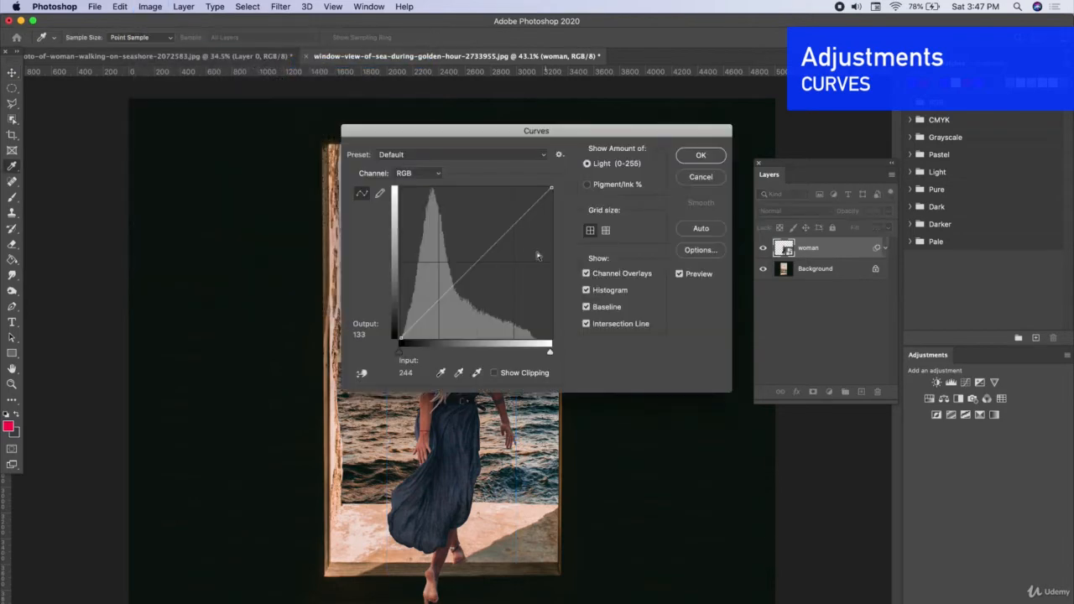
{"action": "left_click_drag", "start_coordinate": [504, 238], "coordinate": [494, 226]}
{"action": "left_click", "coordinate": [709, 157]}
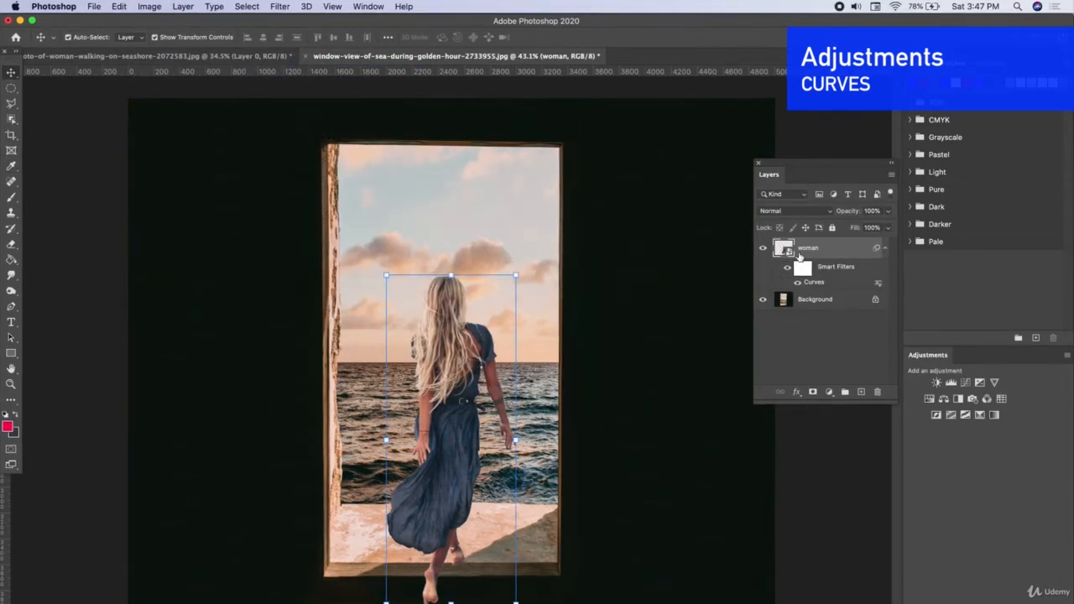
Switch the woman layer's smart filters off and on to compare her with and without the Curves adjustment.
{"action": "right_click", "coordinate": [843, 251]}
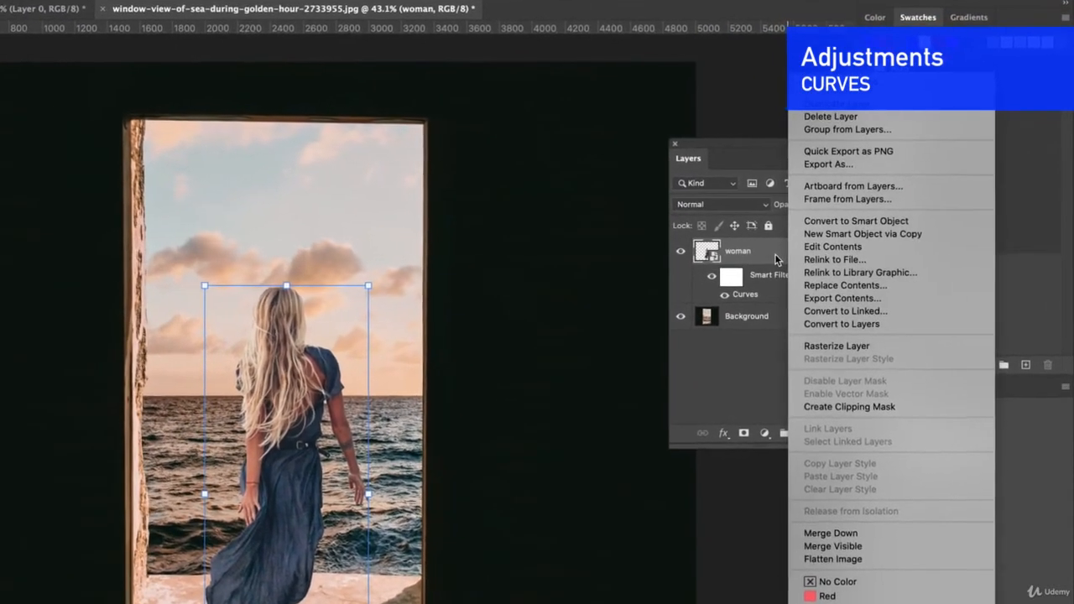
{"action": "left_click", "coordinate": [795, 252]}
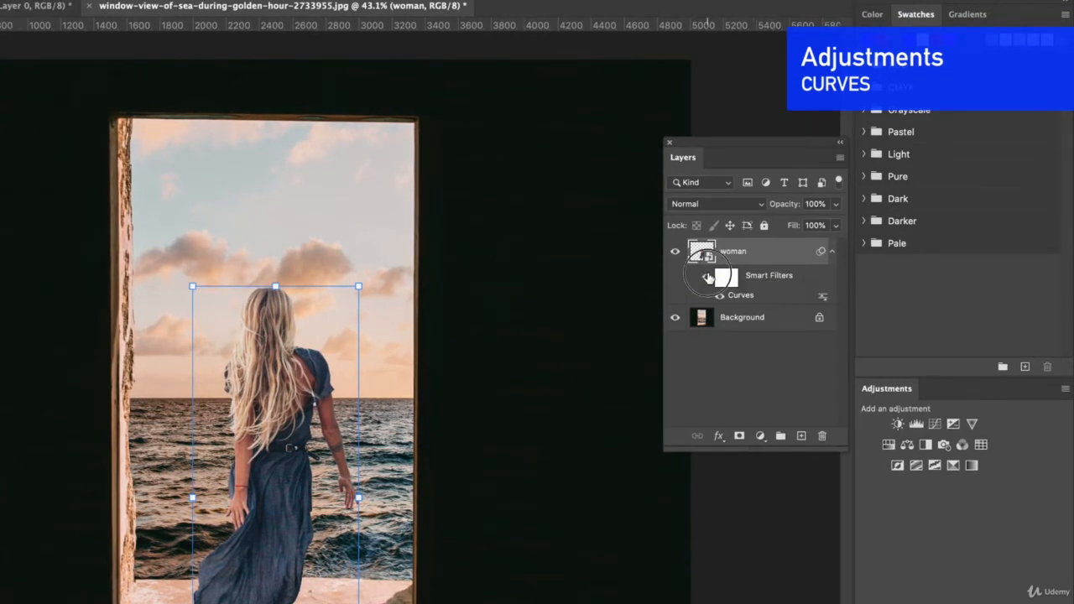
{"action": "left_click", "coordinate": [708, 277]}
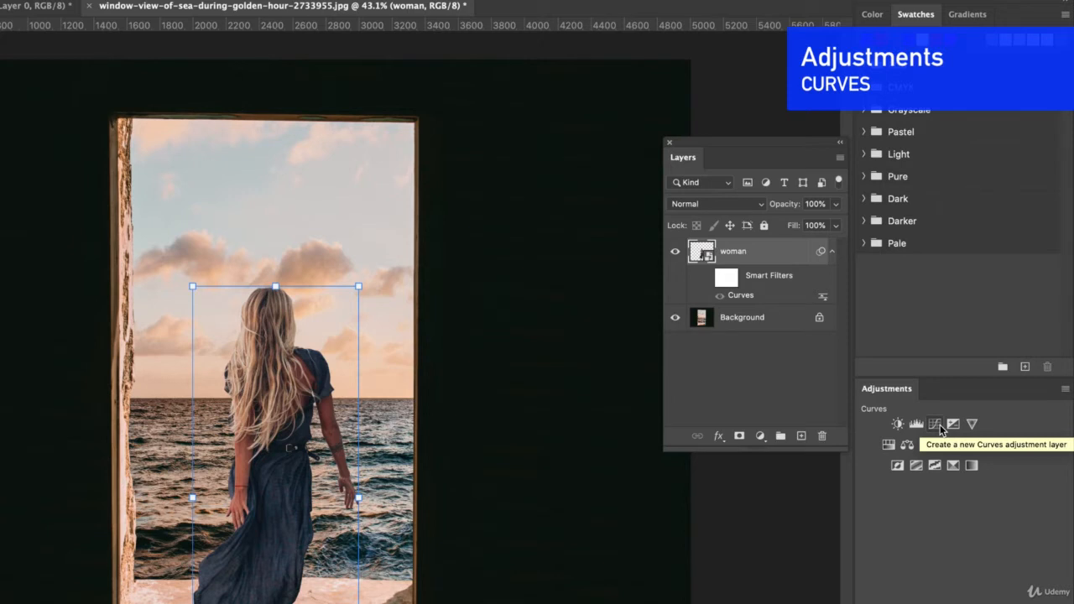
{"action": "double_click", "coordinate": [748, 298]}
{"action": "left_click", "coordinate": [598, 161]}
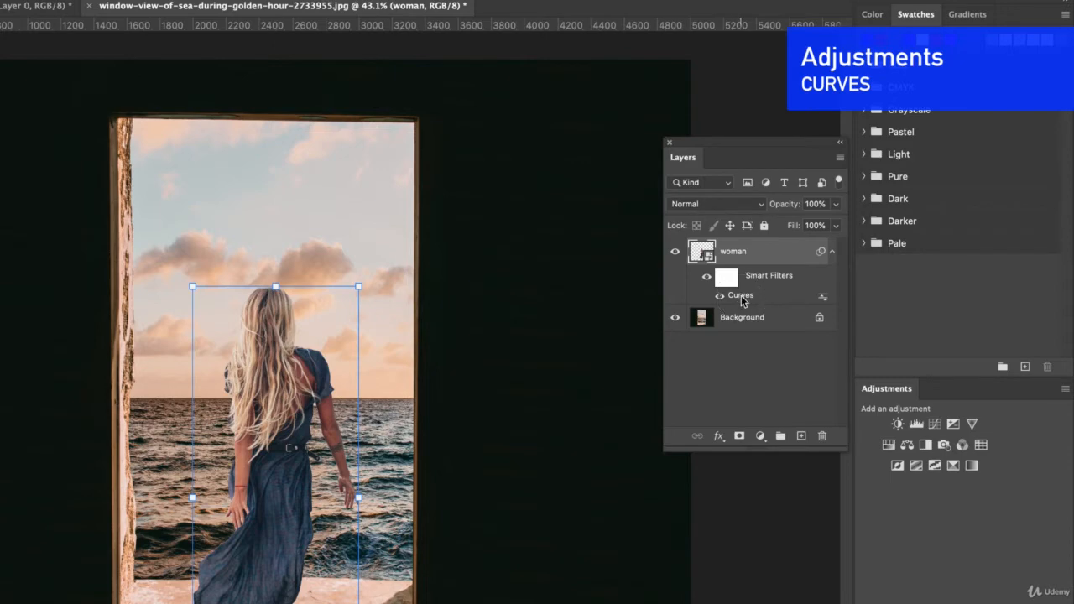
Reopen the woman's Curves smart filter and flatten the RGB curve by moving its point to input 135, output 132.
{"action": "double_click", "coordinate": [741, 299]}
{"action": "left_click_drag", "start_coordinate": [344, 105], "coordinate": [549, 157]}
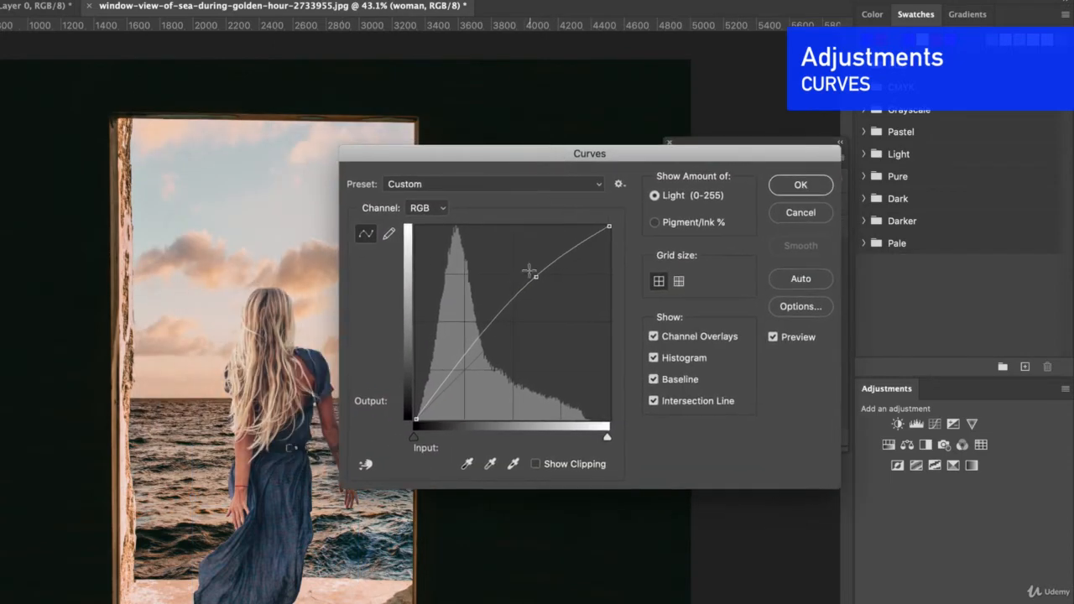
{"action": "left_click_drag", "start_coordinate": [535, 278], "coordinate": [519, 320]}
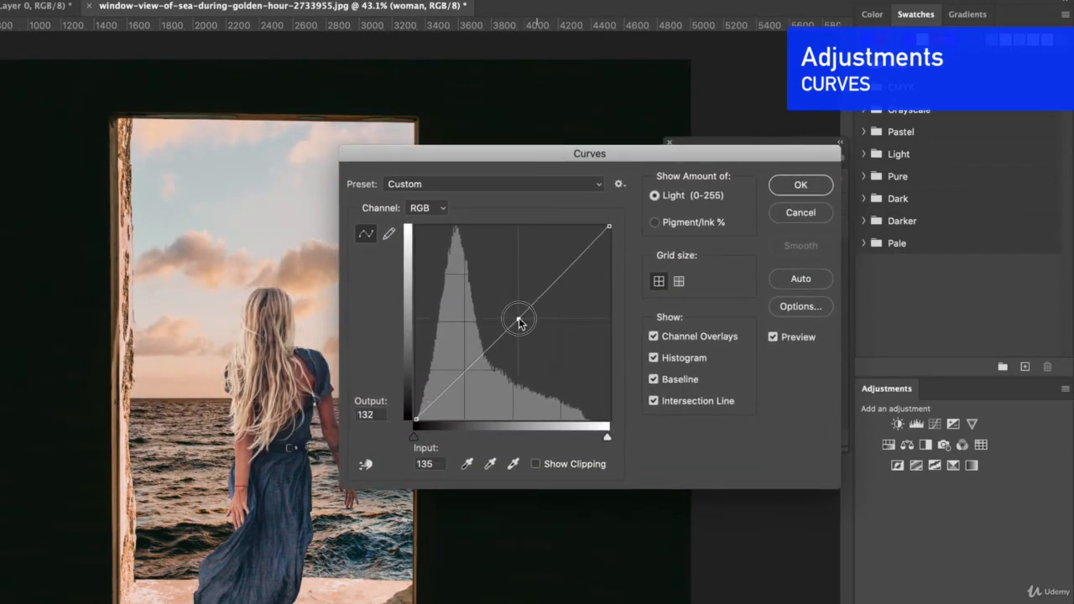
{"action": "left_click_drag", "start_coordinate": [426, 160], "coordinate": [495, 216]}
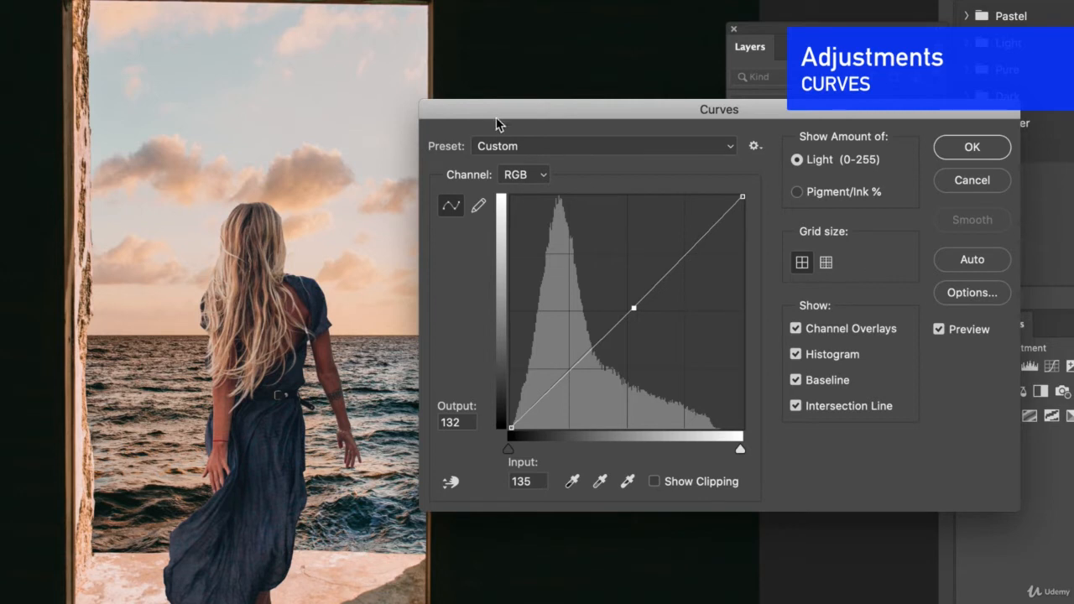
{"action": "left_click_drag", "start_coordinate": [499, 112], "coordinate": [547, 167]}
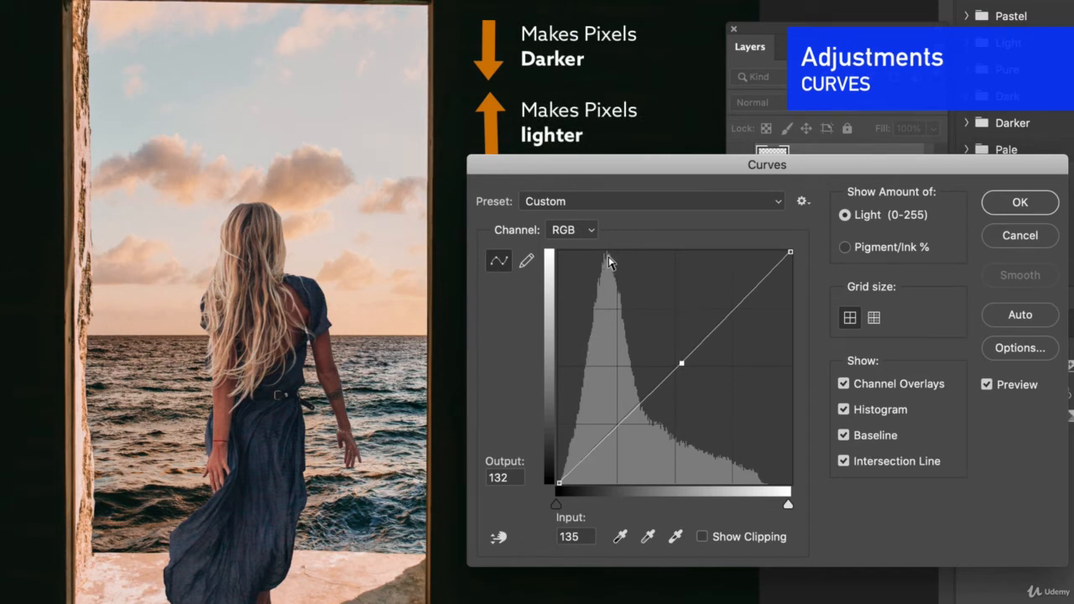
Shape the RGB curve into a gentle S with points at input 21/output 19, 131/127 and 207/219.
{"action": "left_click", "coordinate": [606, 437]}
{"action": "mouse_move", "coordinate": [605, 439]}
{"action": "left_mouse_down"}
{"action": "mouse_move", "coordinate": [606, 459]}
{"action": "mouse_move", "coordinate": [614, 442]}
{"action": "left_mouse_up"}
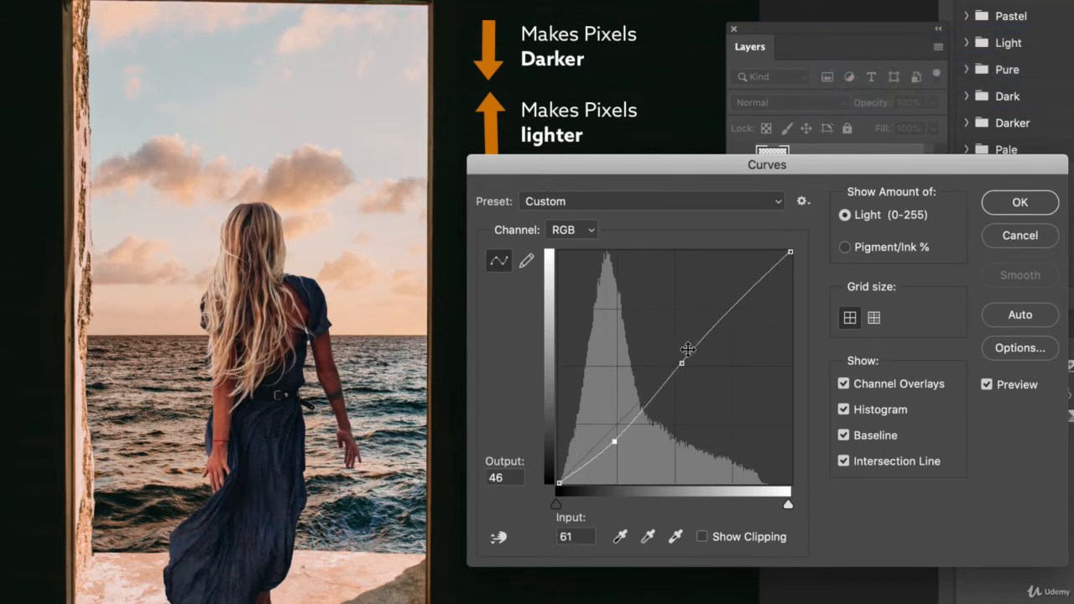
{"action": "left_click_drag", "start_coordinate": [759, 282], "coordinate": [737, 281]}
{"action": "mouse_move", "coordinate": [681, 363]}
{"action": "left_mouse_down"}
{"action": "mouse_move", "coordinate": [681, 378]}
{"action": "mouse_move", "coordinate": [678, 367]}
{"action": "left_mouse_up"}
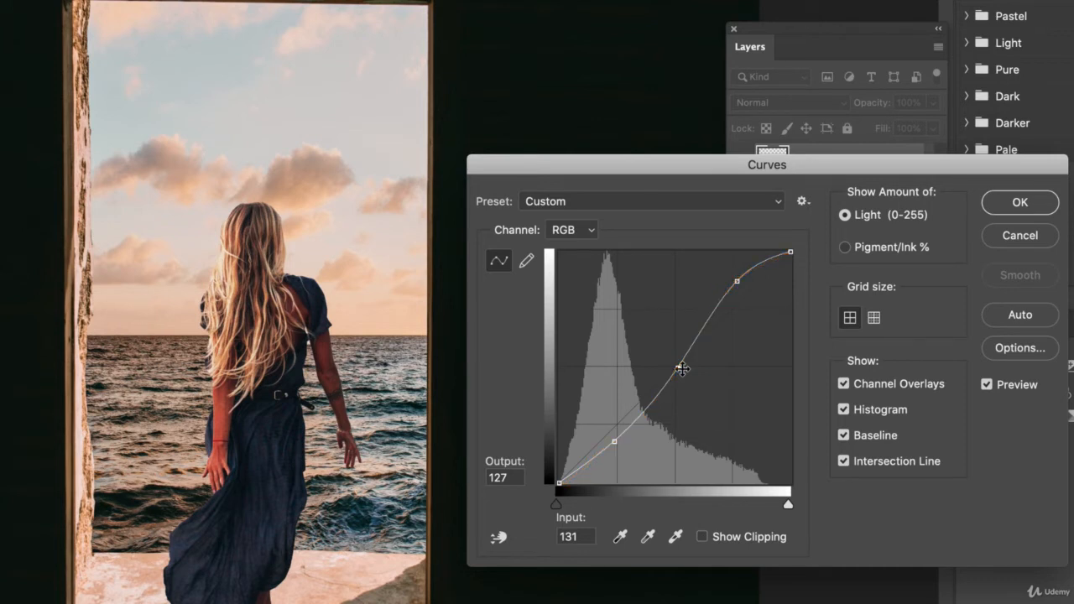
{"action": "left_click_drag", "start_coordinate": [614, 441], "coordinate": [578, 465]}
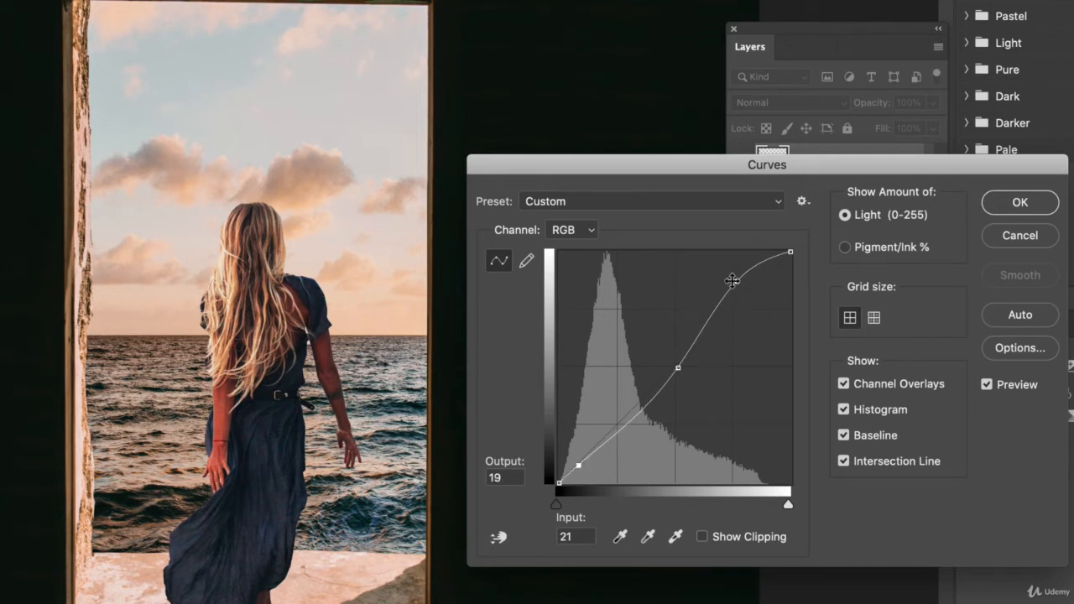
{"action": "left_click_drag", "start_coordinate": [731, 280], "coordinate": [747, 284]}
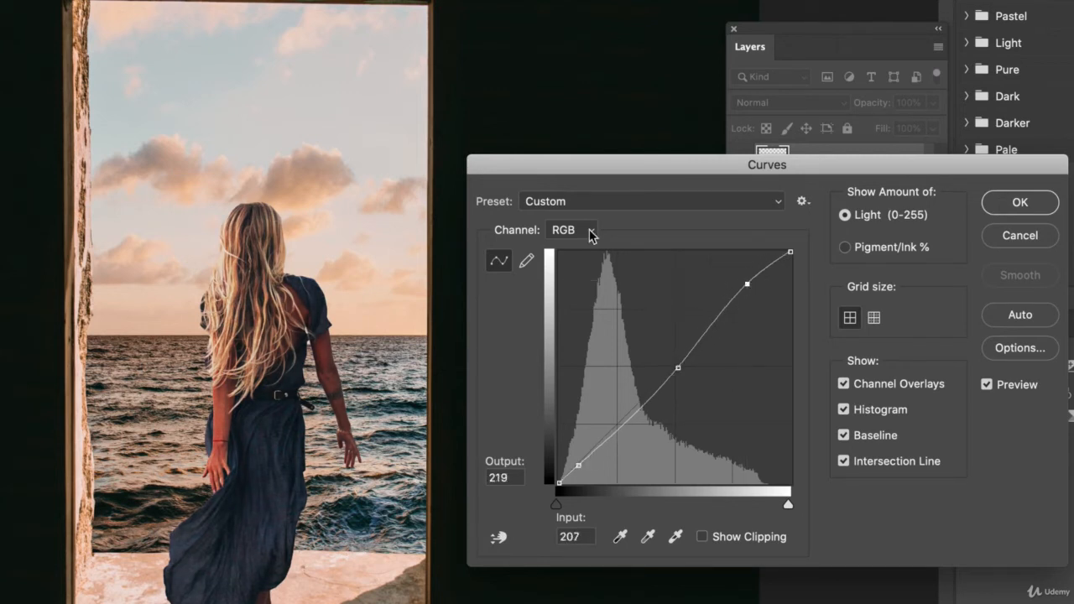
In the Red channel, raise the shadows to input 41, output 48 and anchor the highlights near the diagonal.
{"action": "left_click", "coordinate": [590, 233]}
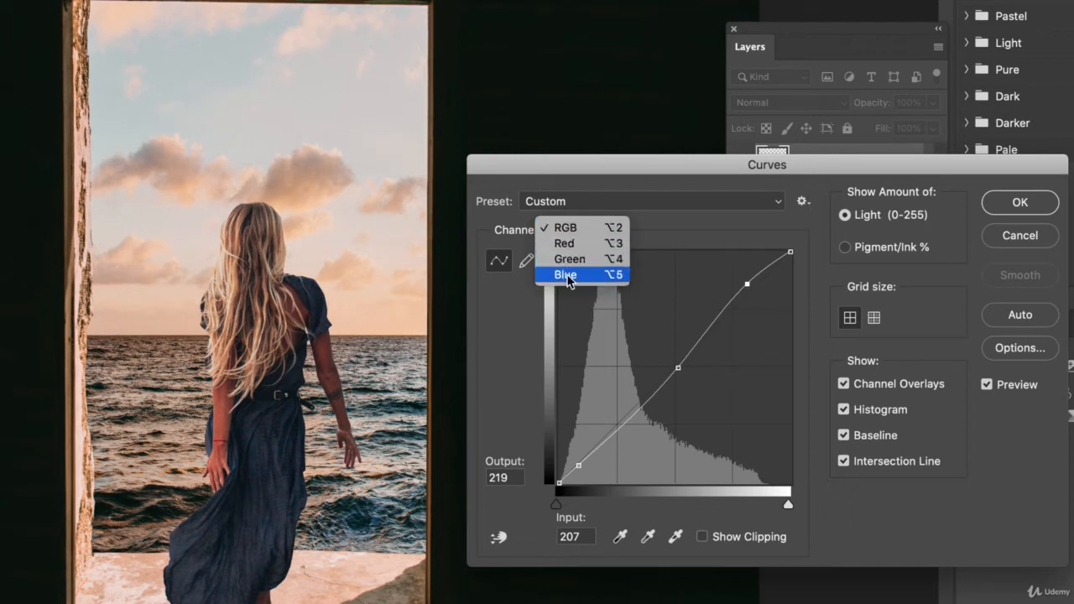
{"action": "left_click", "coordinate": [572, 245]}
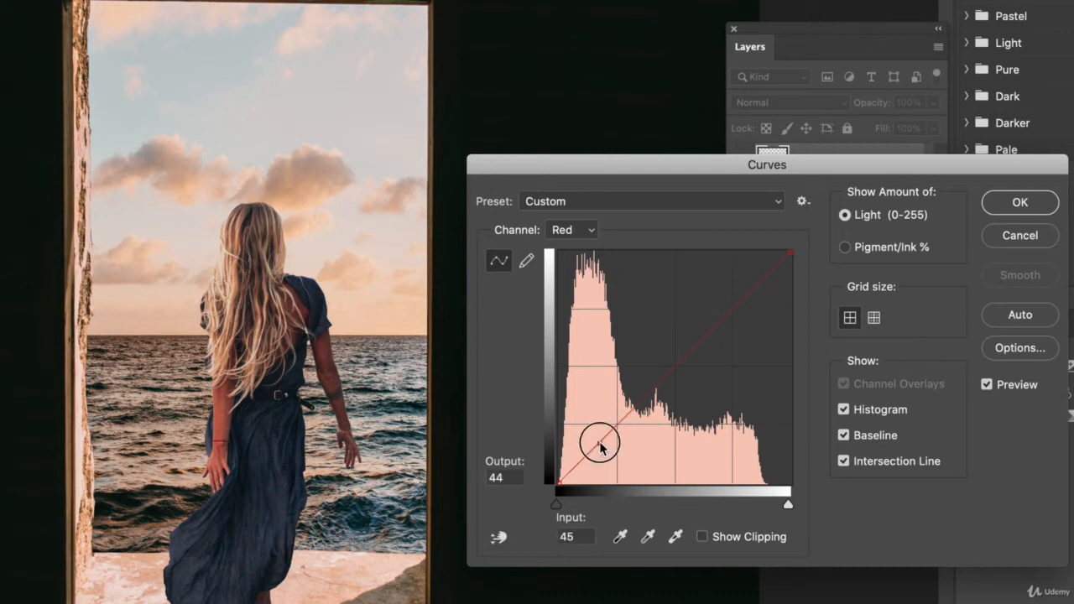
{"action": "left_click_drag", "start_coordinate": [599, 441], "coordinate": [595, 436]}
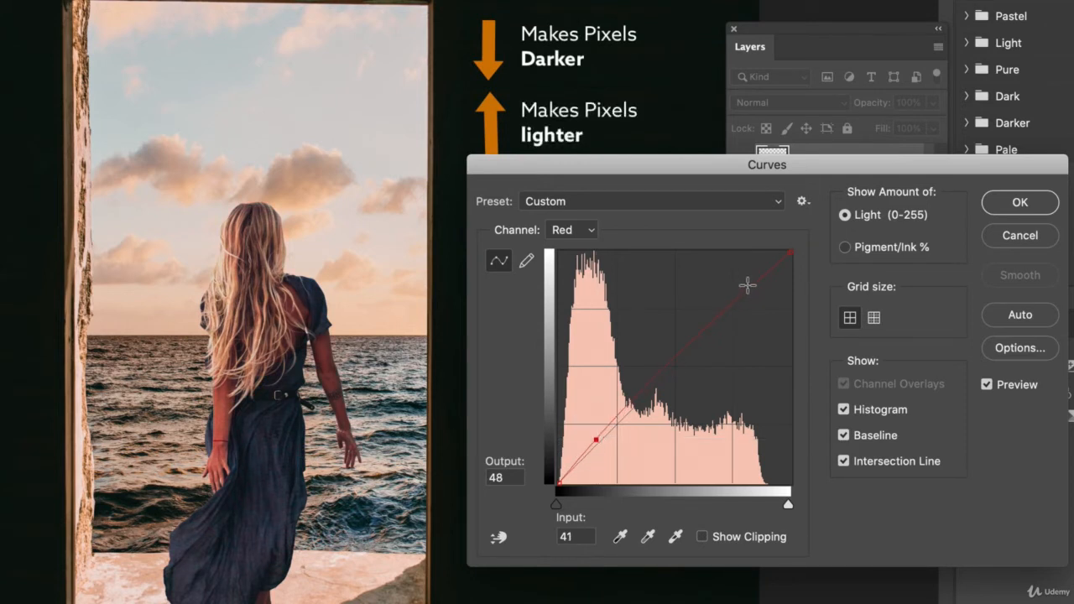
{"action": "mouse_move", "coordinate": [753, 286]}
{"action": "left_mouse_down"}
{"action": "mouse_move", "coordinate": [760, 300]}
{"action": "mouse_move", "coordinate": [742, 281]}
{"action": "mouse_move", "coordinate": [719, 305]}
{"action": "mouse_move", "coordinate": [746, 296]}
{"action": "left_mouse_up"}
In the Green channel, lower the shadows to input 62, output 58 and add a highlight point at input 190, output 188.
{"action": "left_click", "coordinate": [583, 232]}
{"action": "left_click", "coordinate": [577, 242]}
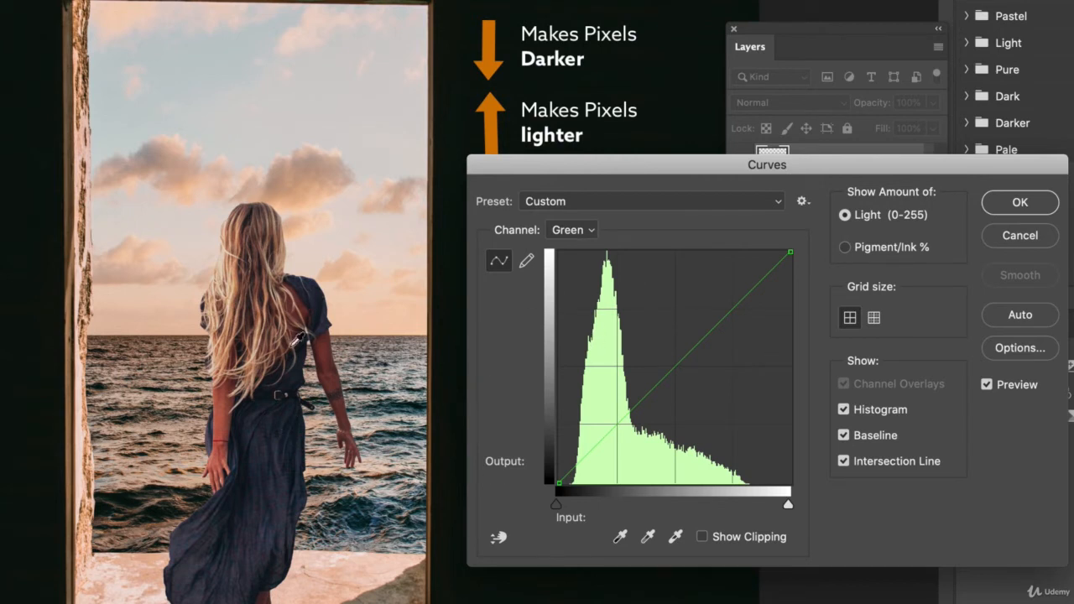
{"action": "left_click", "coordinate": [615, 426]}
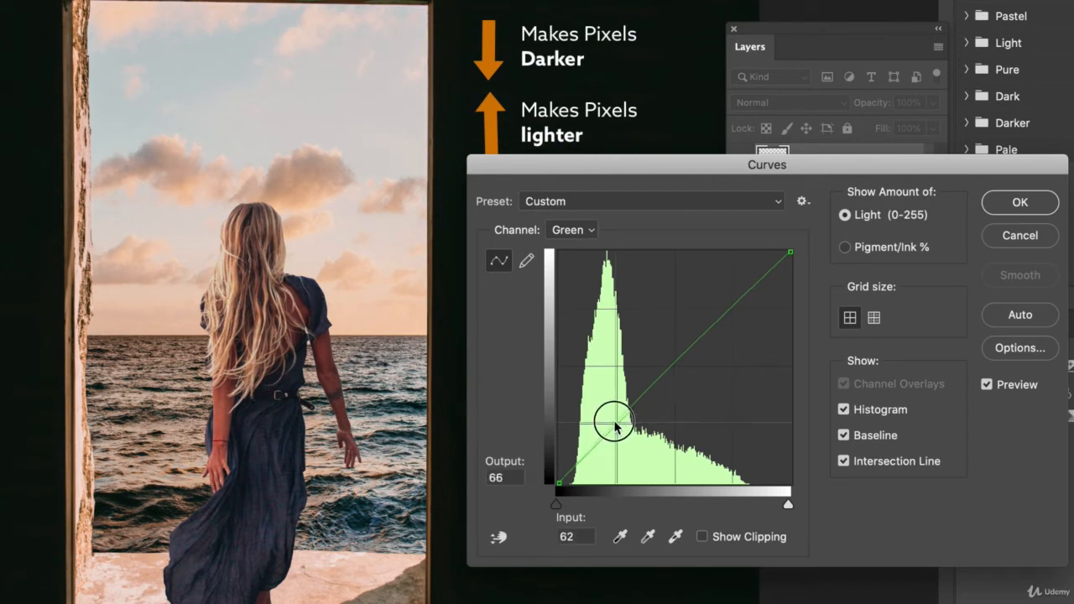
{"action": "left_click_drag", "start_coordinate": [615, 425], "coordinate": [614, 430]}
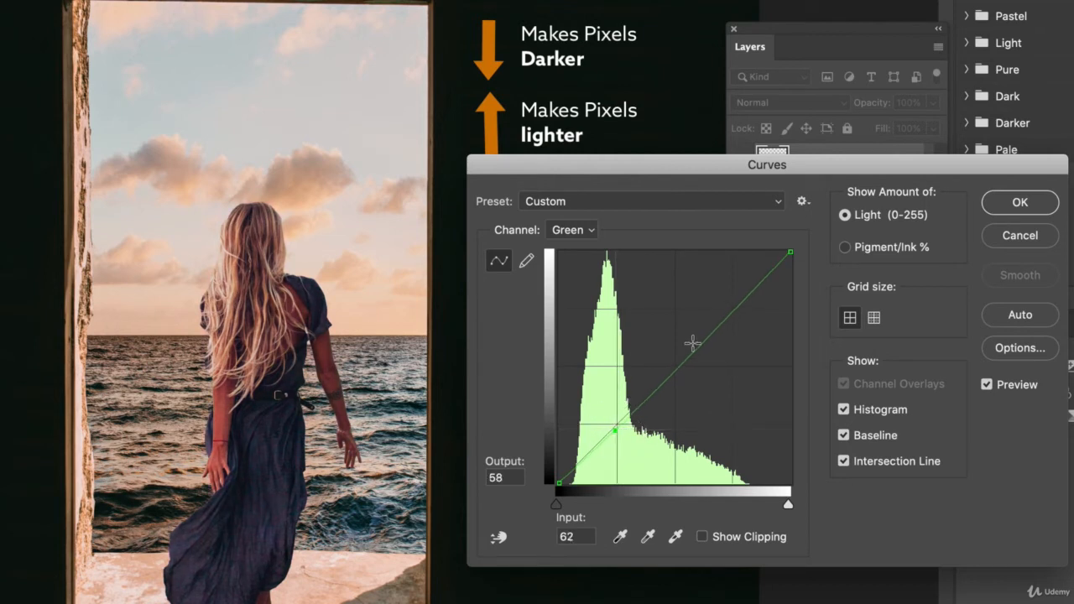
{"action": "left_click", "coordinate": [731, 313]}
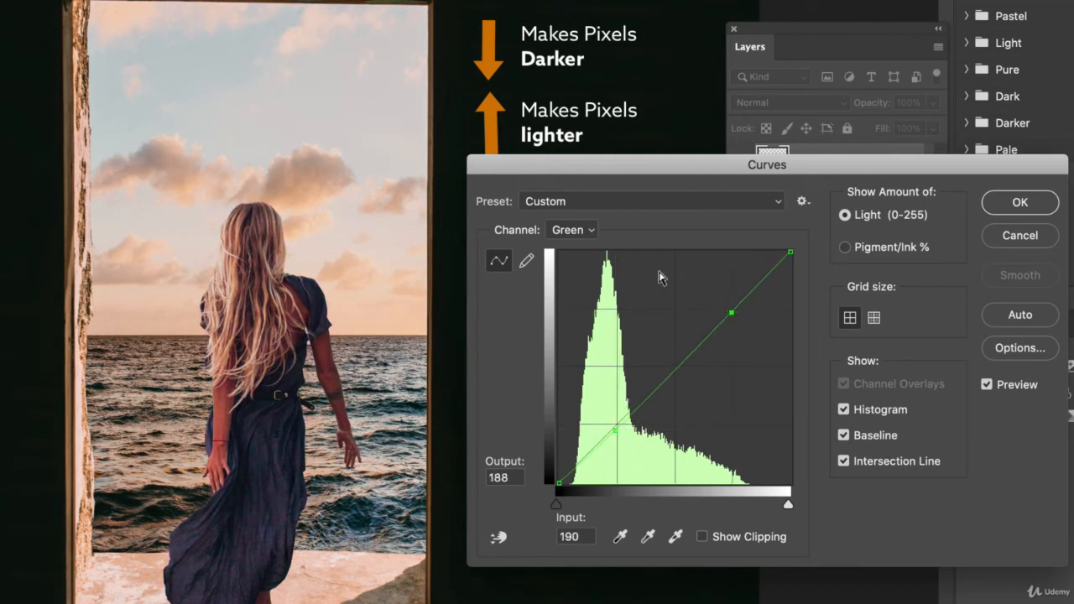
In the Blue channel, add curve points in the shadows at input 62, output 61 and at input 18, output 18.
{"action": "left_click", "coordinate": [572, 230]}
{"action": "left_click", "coordinate": [579, 244]}
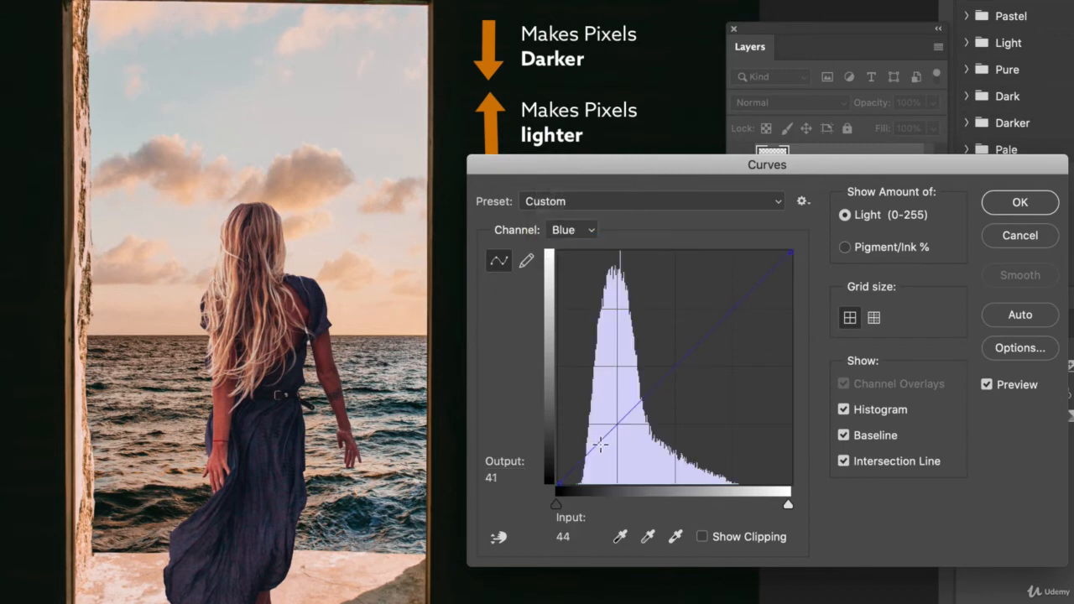
{"action": "left_click_drag", "start_coordinate": [601, 443], "coordinate": [617, 427]}
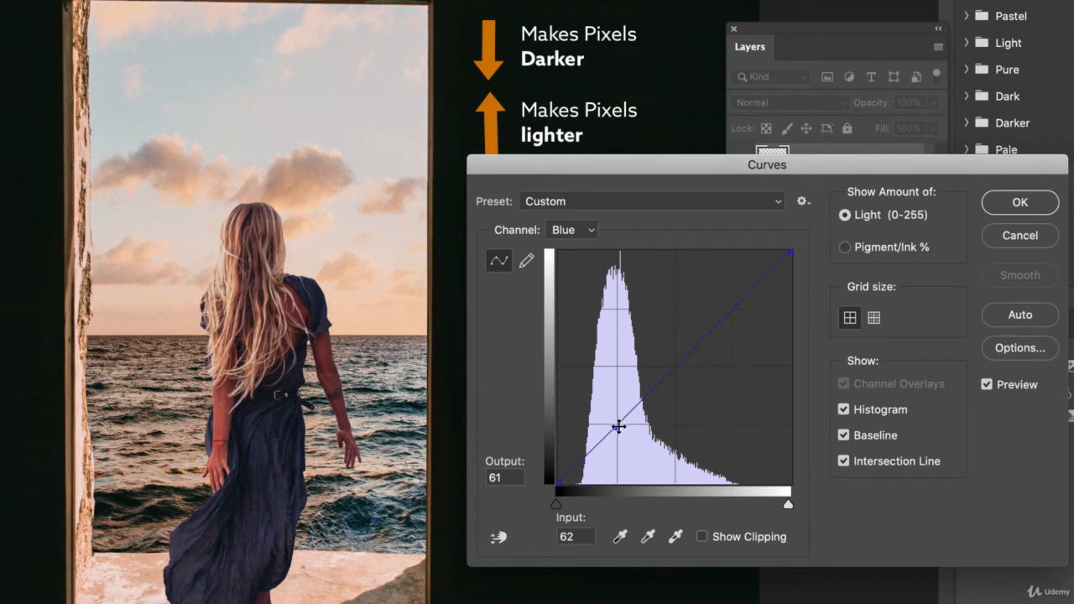
{"action": "left_click", "coordinate": [575, 466]}
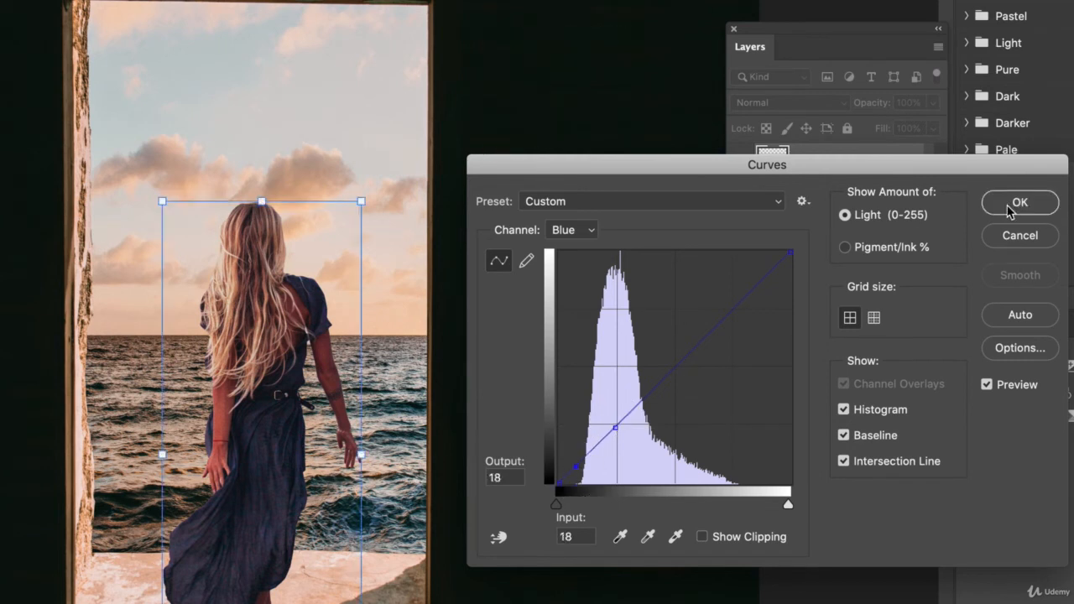
Apply the edited Curves settings to the woman layer's smart filter and redo the filter edit.
{"action": "left_click", "coordinate": [1017, 205]}
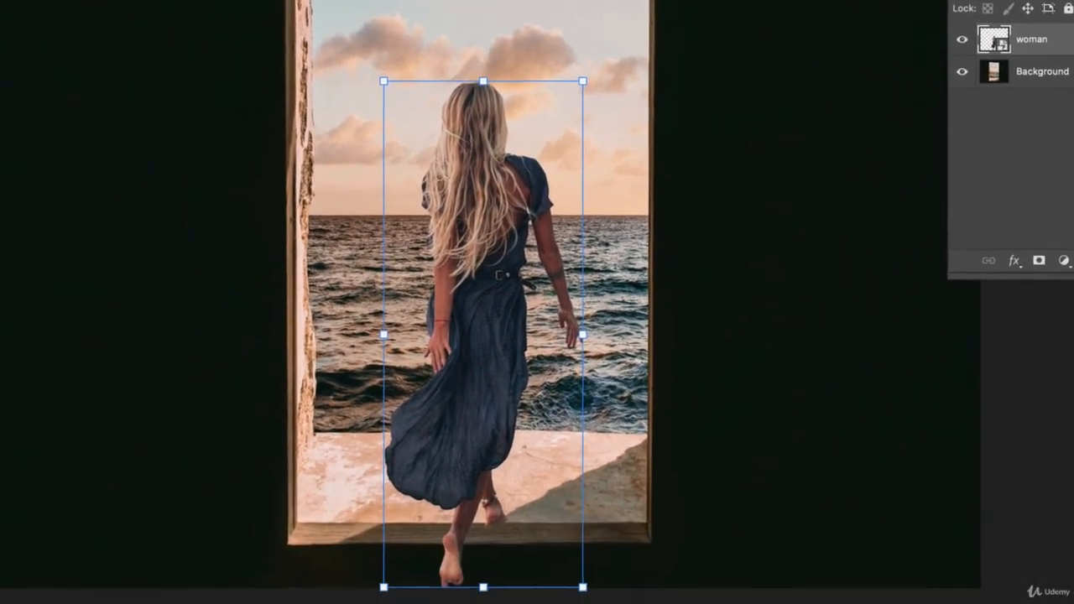
{"action": "key", "text": "super+shift+z"}
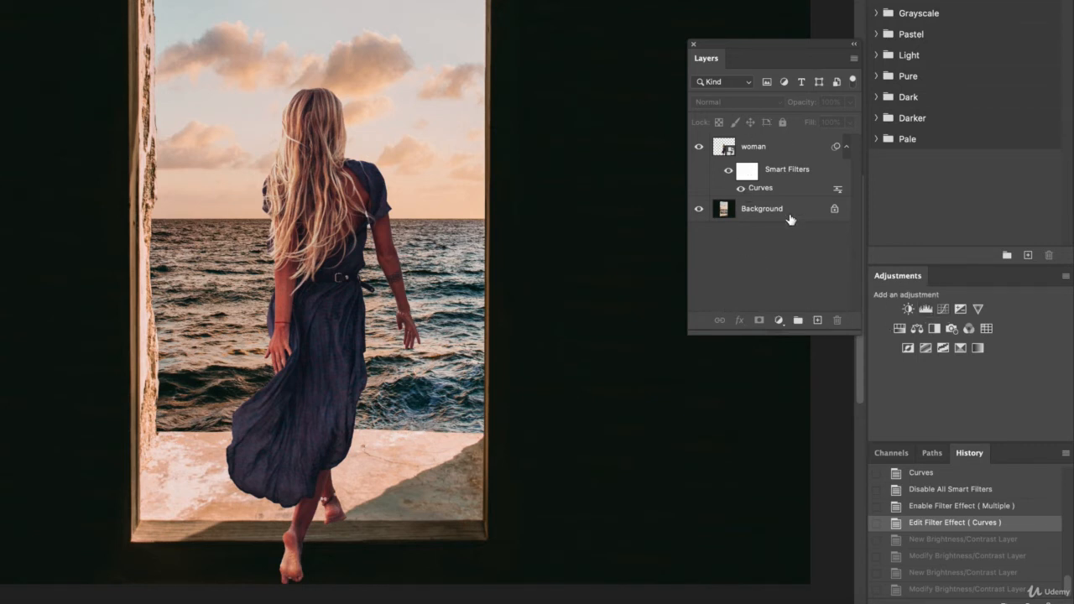
Add a Brightness/Contrast adjustment layer above the woman layer with brightness -3 and contrast 8.
{"action": "left_click", "coordinate": [763, 151]}
{"action": "left_click", "coordinate": [907, 310]}
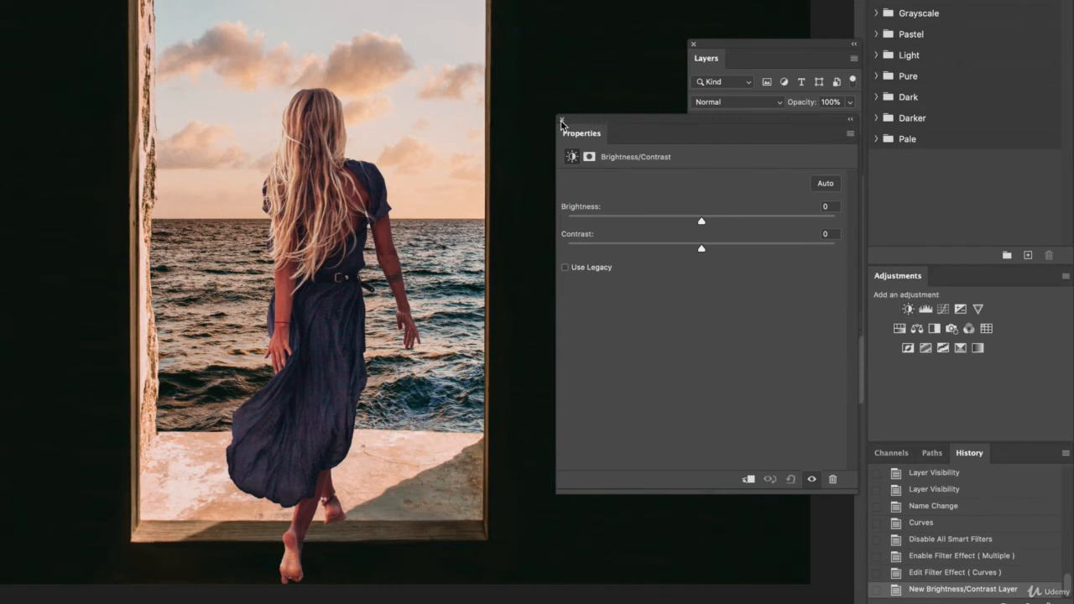
{"action": "key", "text": "Delete"}
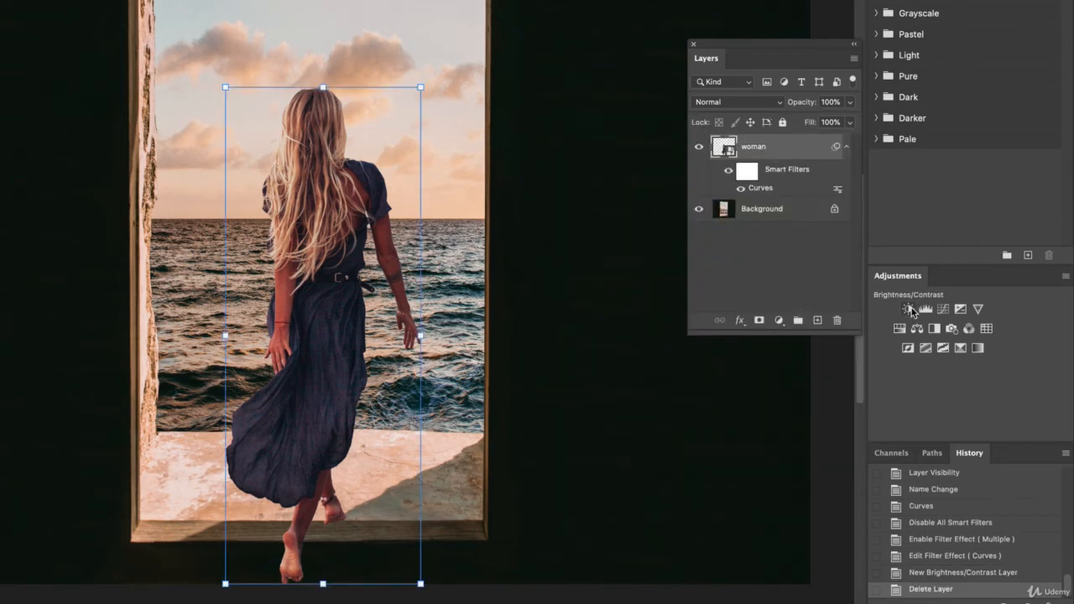
{"action": "left_click", "coordinate": [907, 309]}
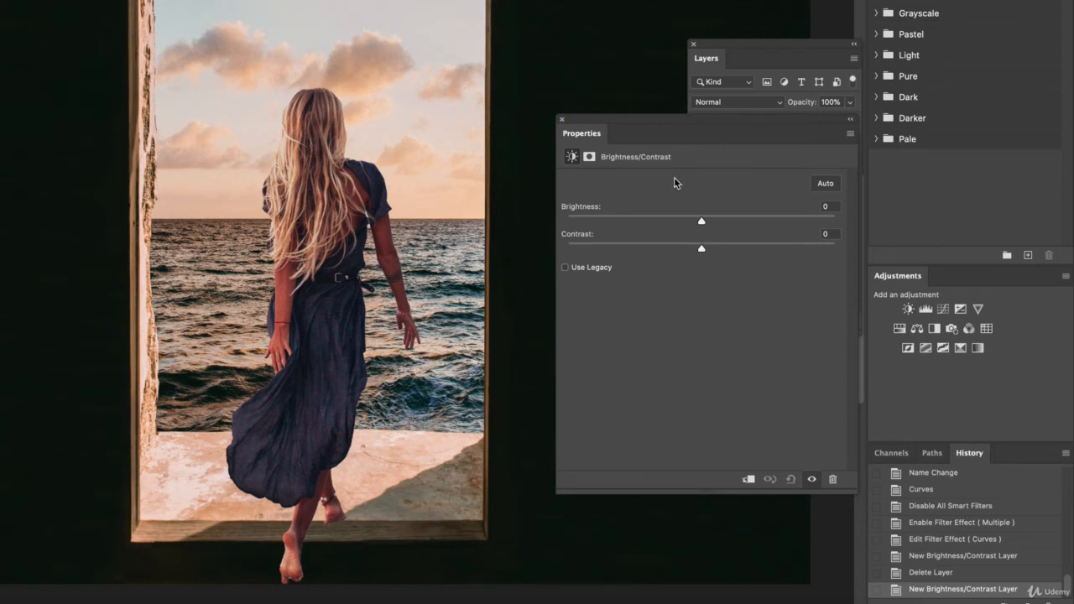
{"action": "left_click_drag", "start_coordinate": [702, 221], "coordinate": [711, 249]}
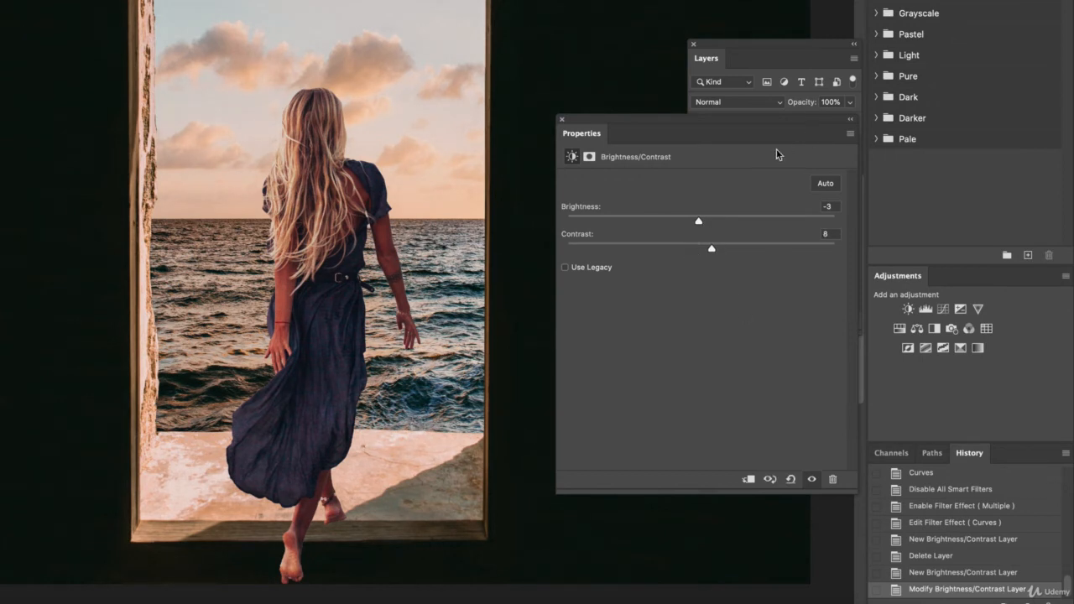
{"action": "left_click", "coordinate": [562, 120]}
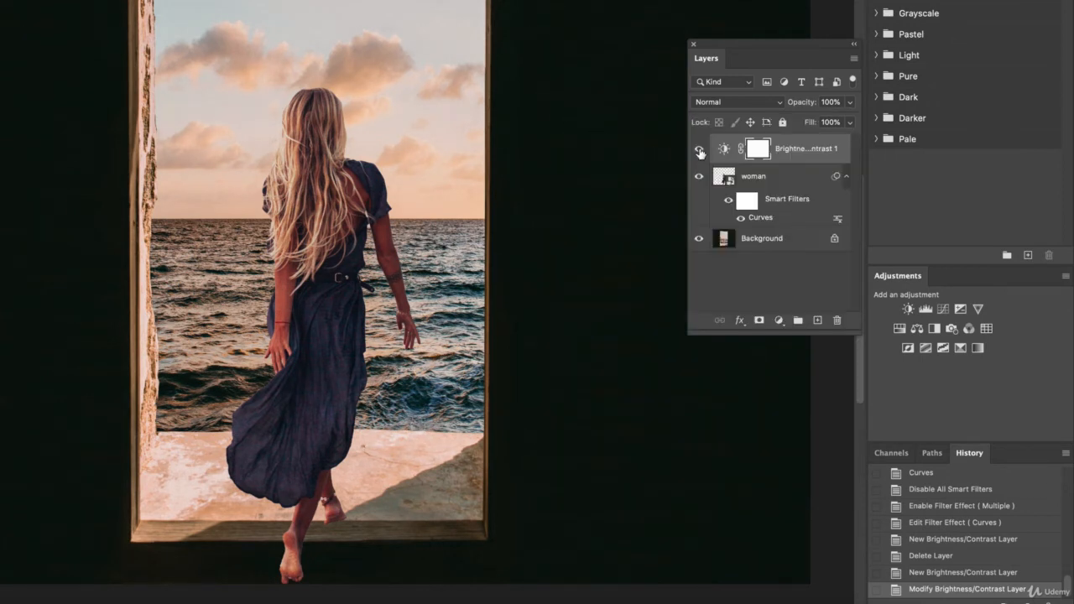
Compare the image with and without the Brightness/Contrast adjustment by toggling that layer's visibility.
{"action": "left_click", "coordinate": [699, 149]}
{"action": "left_click", "coordinate": [699, 150]}
{"action": "left_click", "coordinate": [699, 149]}
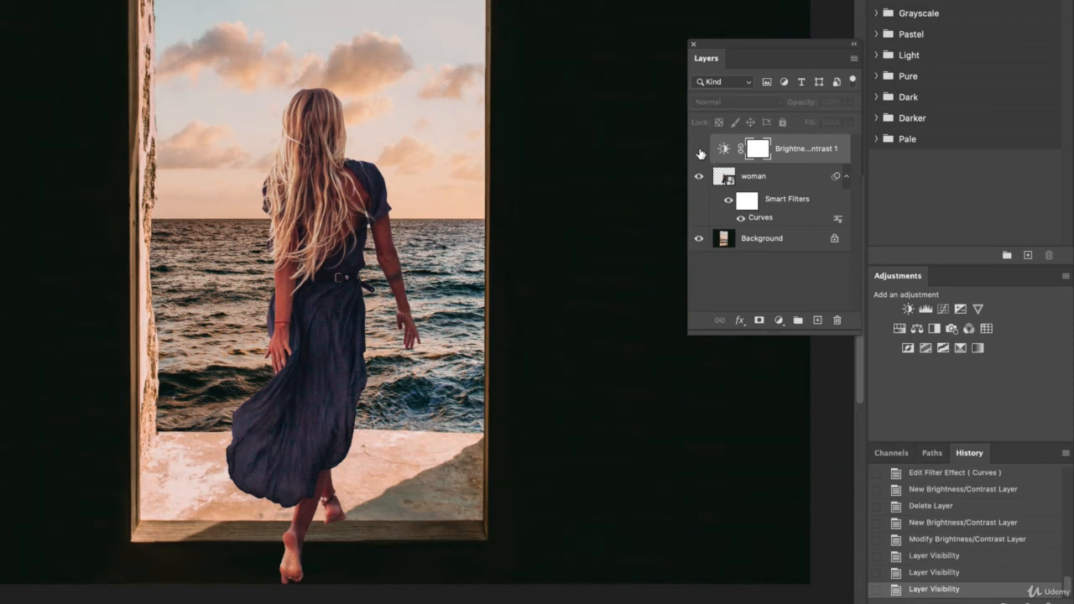
{"action": "left_click", "coordinate": [699, 150]}
{"action": "left_click", "coordinate": [699, 149]}
{"action": "left_click", "coordinate": [699, 149]}
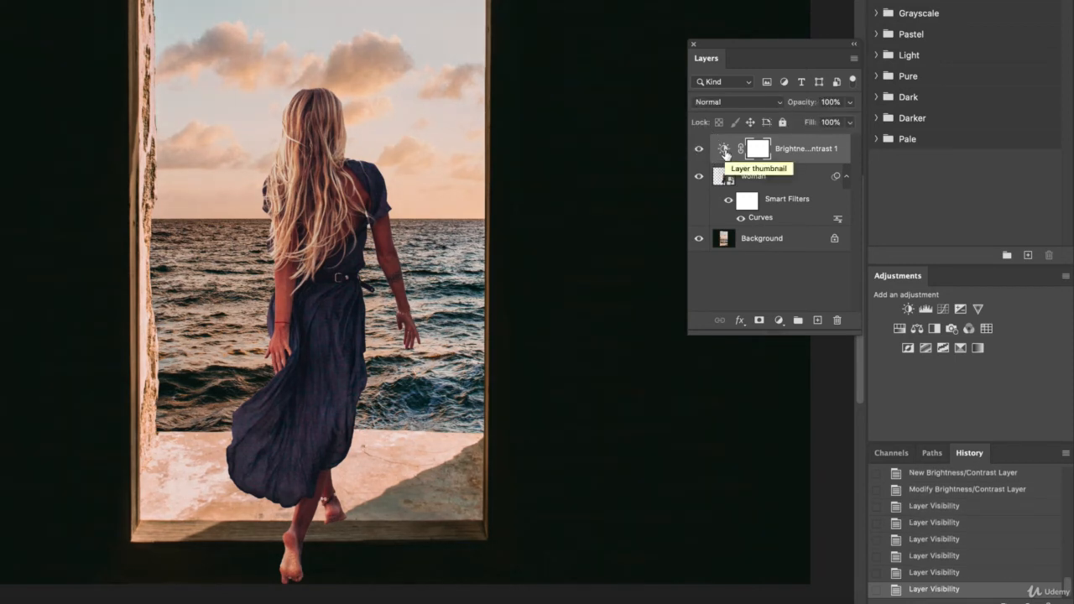
Try an Exposure adjustment layer with exposure +0.05, offset -0.0040 and gamma correction 1.13.
{"action": "left_click", "coordinate": [962, 310]}
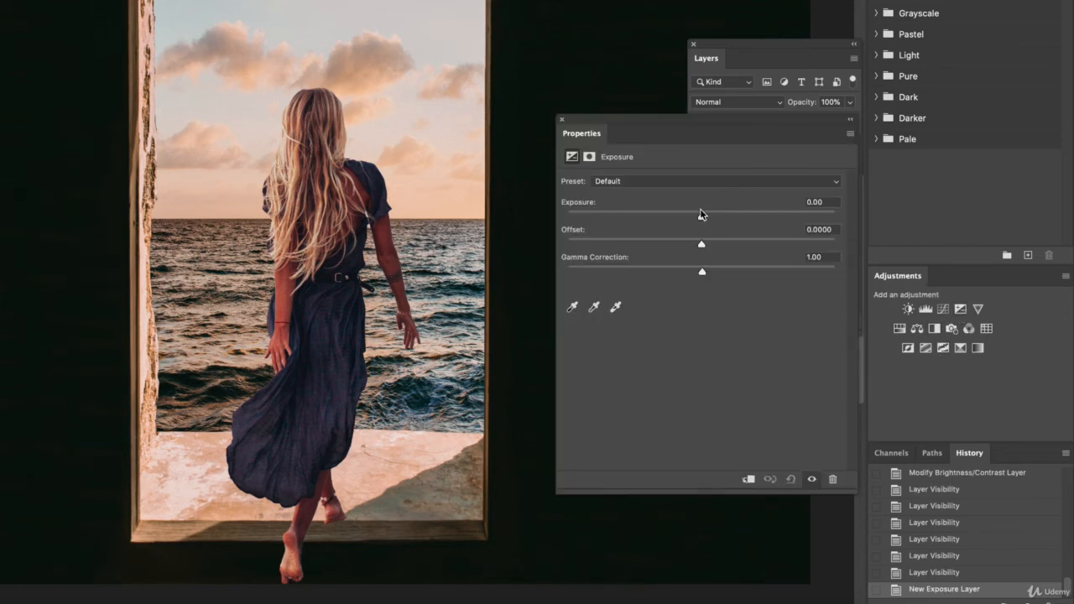
{"action": "left_click_drag", "start_coordinate": [701, 218], "coordinate": [690, 275]}
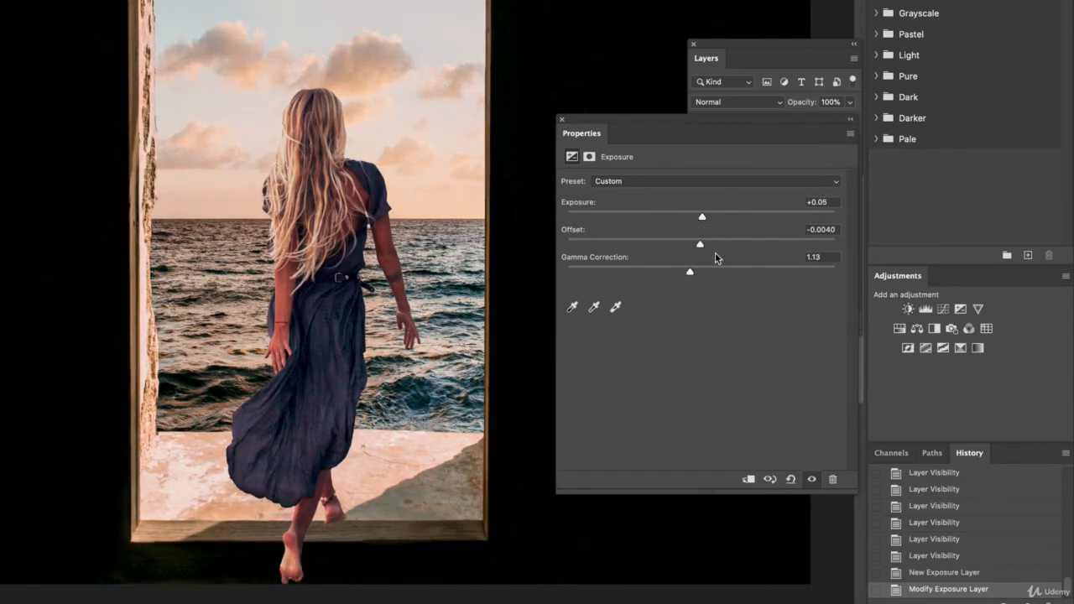
Enter 0 for exposure, offset and gamma correction, and delete the Exposure adjustment layer.
{"action": "left_click", "coordinate": [816, 202]}
{"action": "type", "text": "0"}
{"action": "left_click", "coordinate": [820, 230]}
{"action": "type", "text": "0"}
{"action": "left_click", "coordinate": [814, 257]}
{"action": "type", "text": "0"}
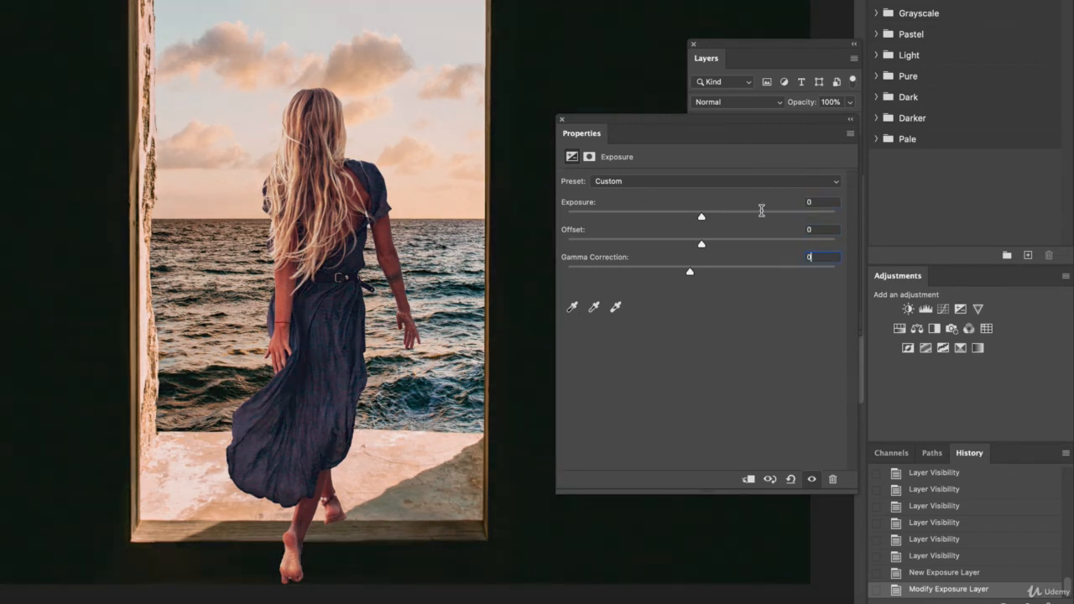
{"action": "key", "text": "Return"}
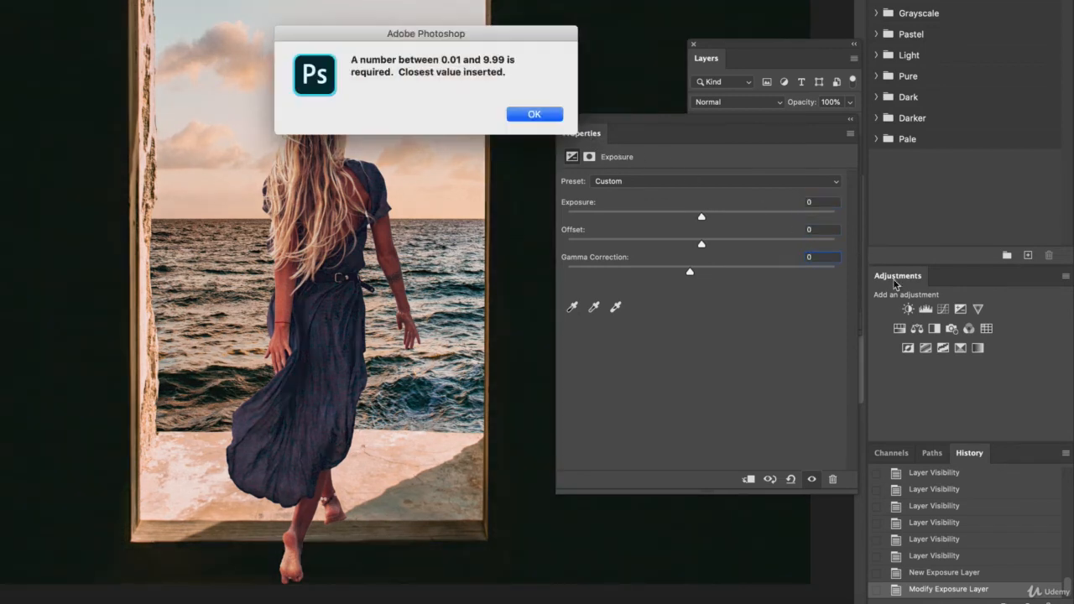
{"action": "left_click", "coordinate": [537, 115]}
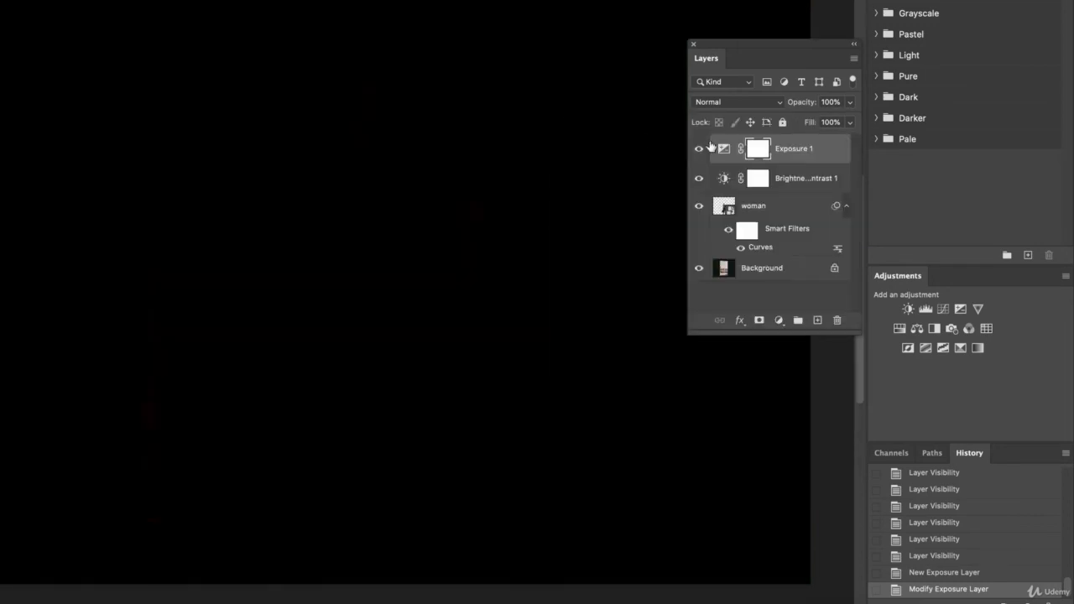
{"action": "left_click_drag", "start_coordinate": [761, 155], "coordinate": [836, 319]}
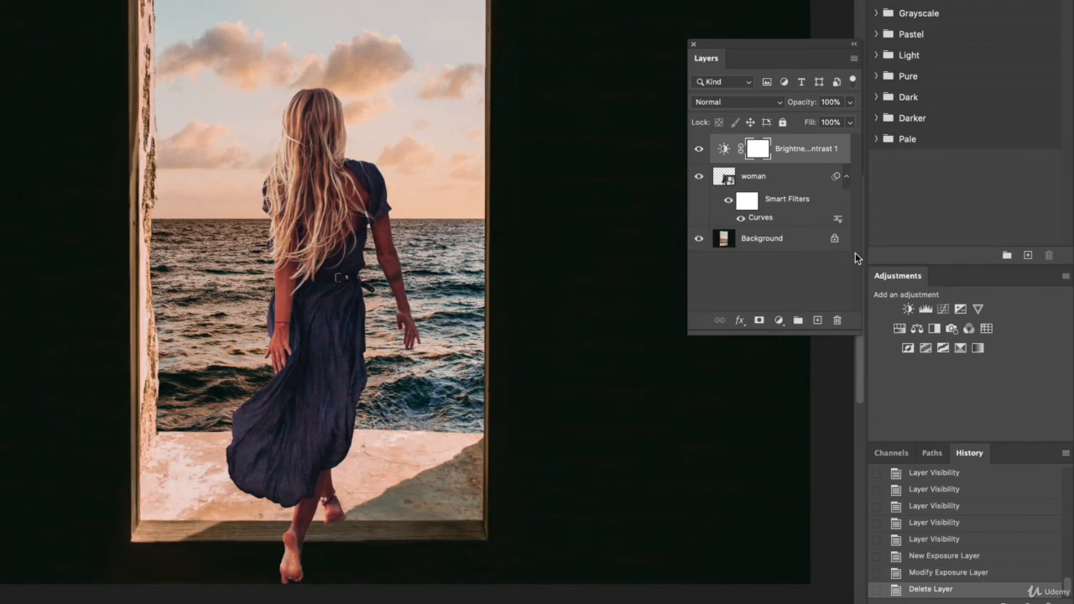
Add a Color Balance adjustment layer with the midtones' cyan–red at +5 and the highlights' cyan–red and yellow–blue both at +7.
{"action": "left_click", "coordinate": [917, 329]}
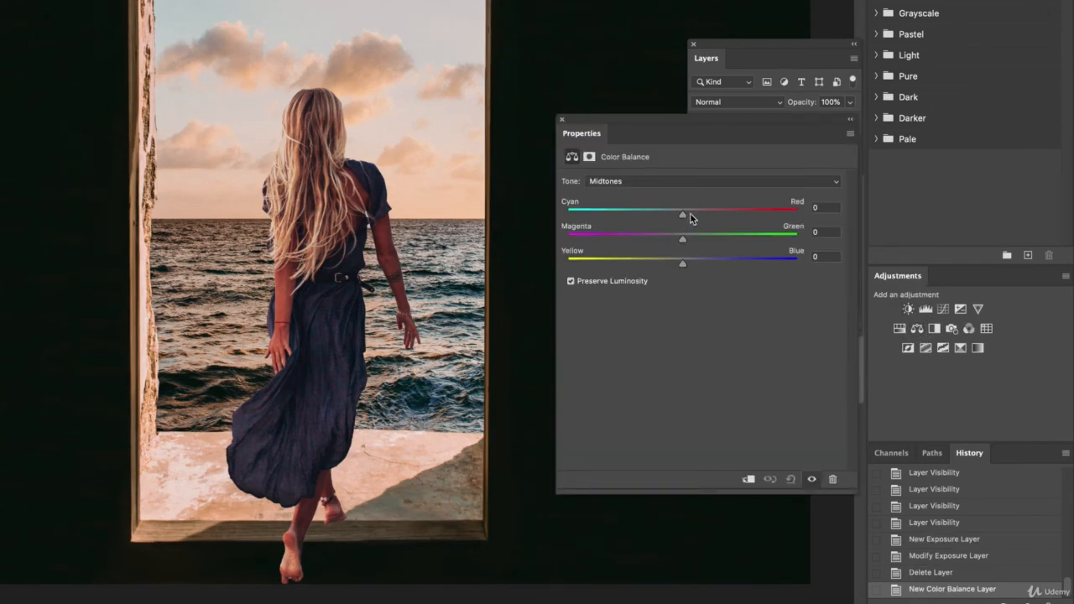
{"action": "left_click_drag", "start_coordinate": [700, 213], "coordinate": [688, 215]}
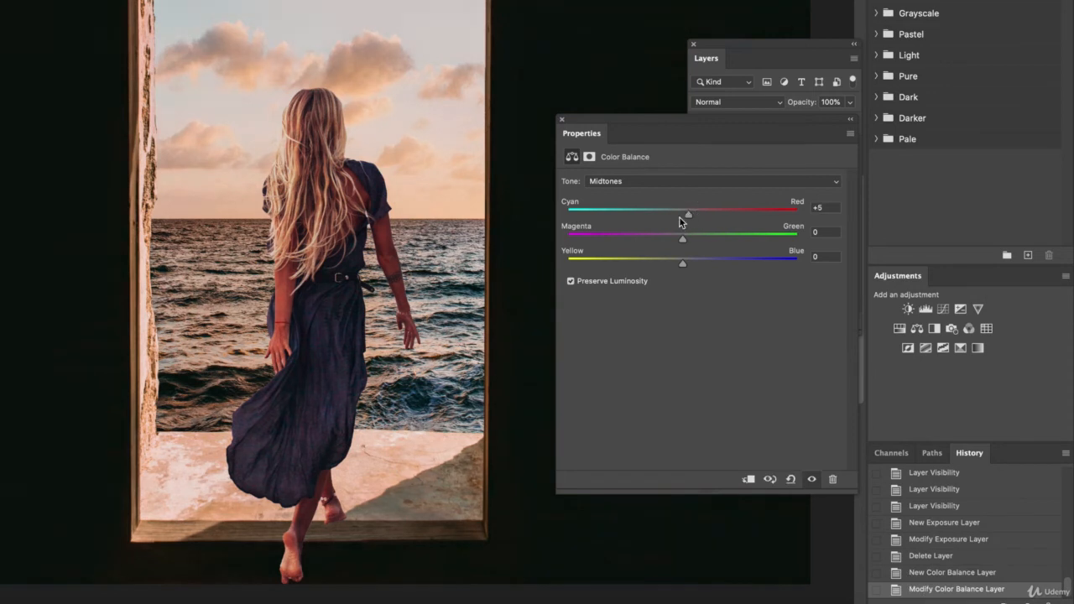
{"action": "left_click", "coordinate": [628, 183]}
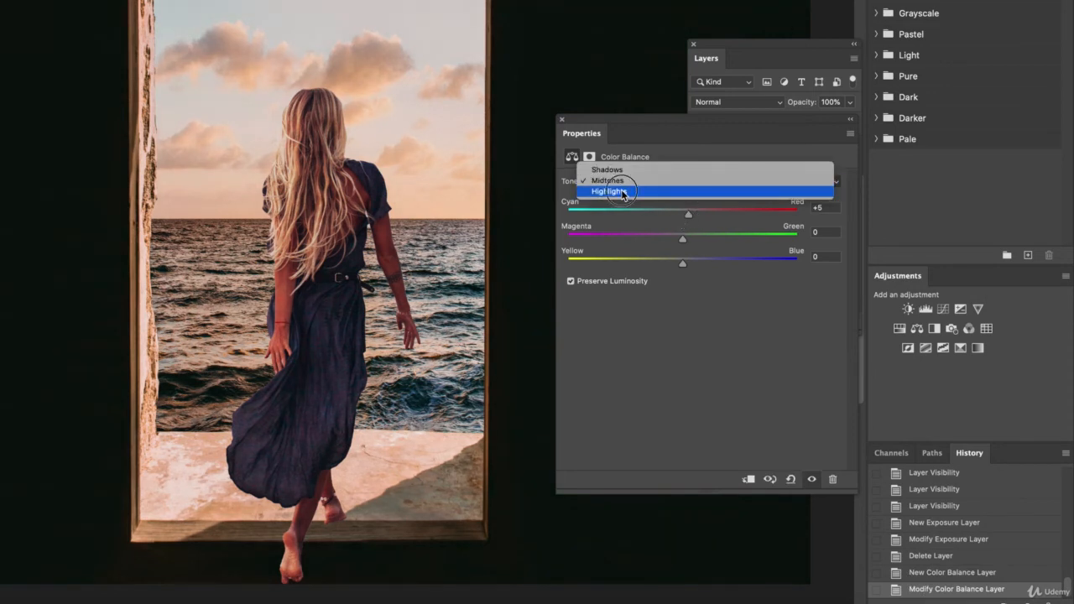
{"action": "left_click", "coordinate": [663, 191]}
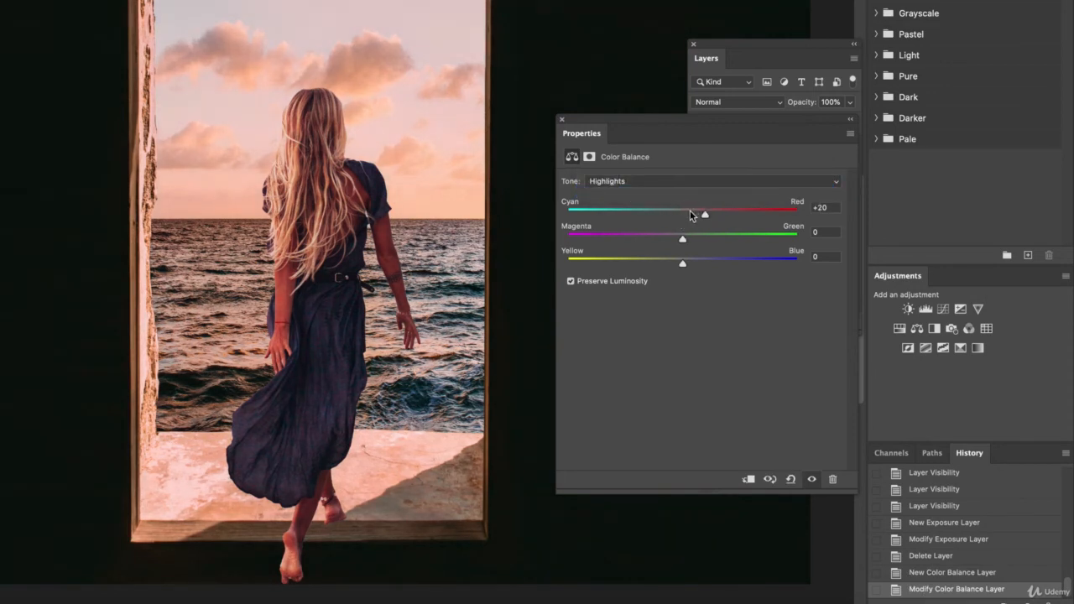
{"action": "left_click", "coordinate": [660, 262]}
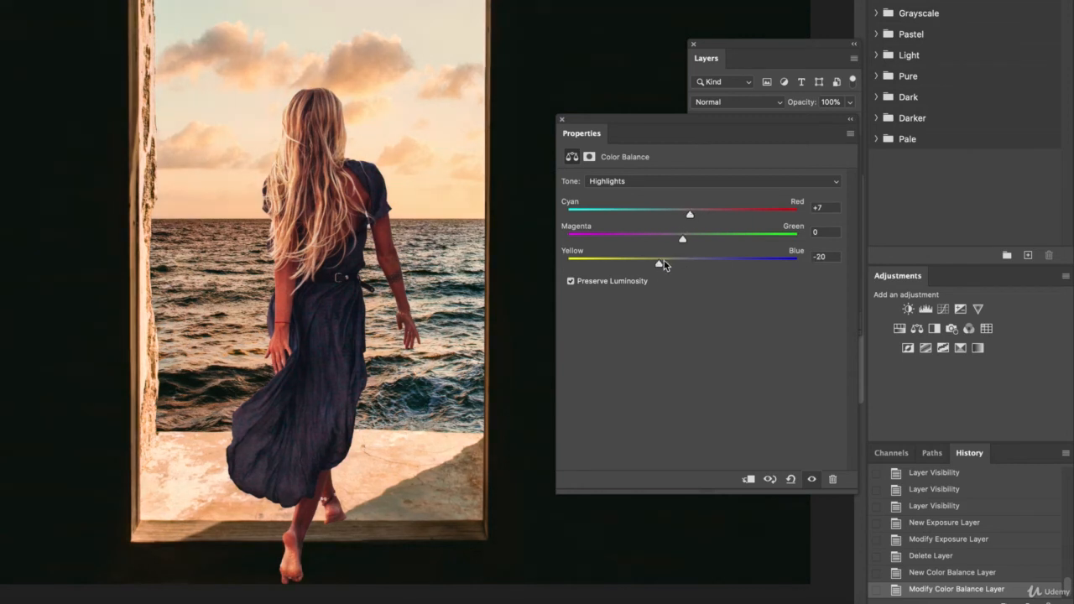
{"action": "left_click_drag", "start_coordinate": [663, 265], "coordinate": [701, 263]}
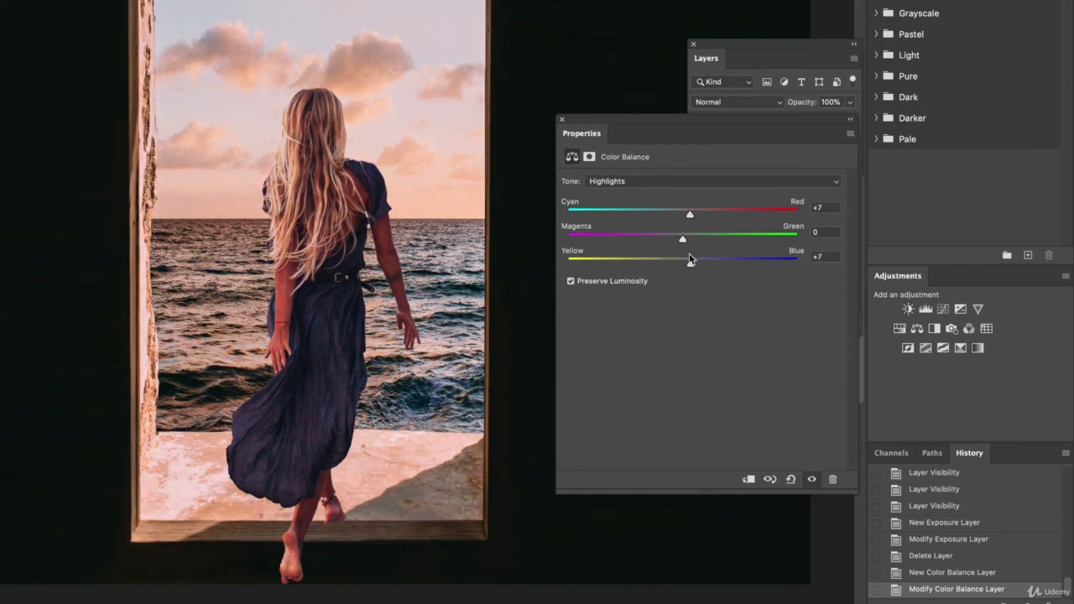
Fine-tune the cyan–red and yellow–blue balance of another tonal range in the Color Balance layer.
{"action": "left_click", "coordinate": [662, 181]}
{"action": "left_click", "coordinate": [658, 167]}
{"action": "left_click_drag", "start_coordinate": [671, 264], "coordinate": [686, 265]}
{"action": "left_click_drag", "start_coordinate": [687, 214], "coordinate": [626, 224]}
{"action": "left_click", "coordinate": [690, 217]}
{"action": "left_click", "coordinate": [562, 119]}
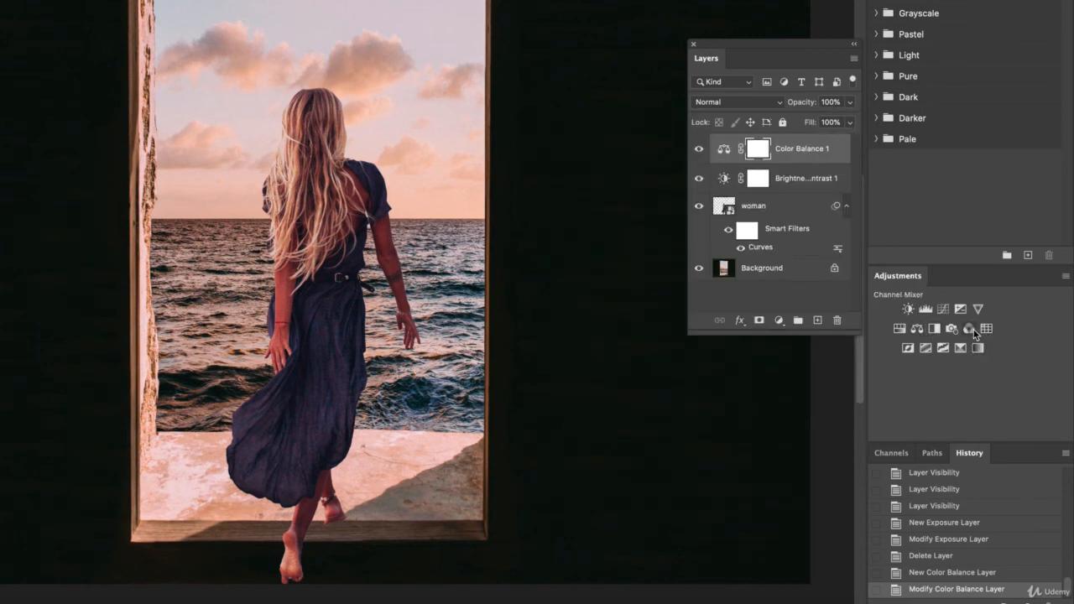
Add a Selective Color adjustment layer and set its Reds to cyan -24%, magenta -13%, yellow -6% and black -14%.
{"action": "left_click", "coordinate": [960, 348]}
{"action": "left_click_drag", "start_coordinate": [701, 225], "coordinate": [681, 228]}
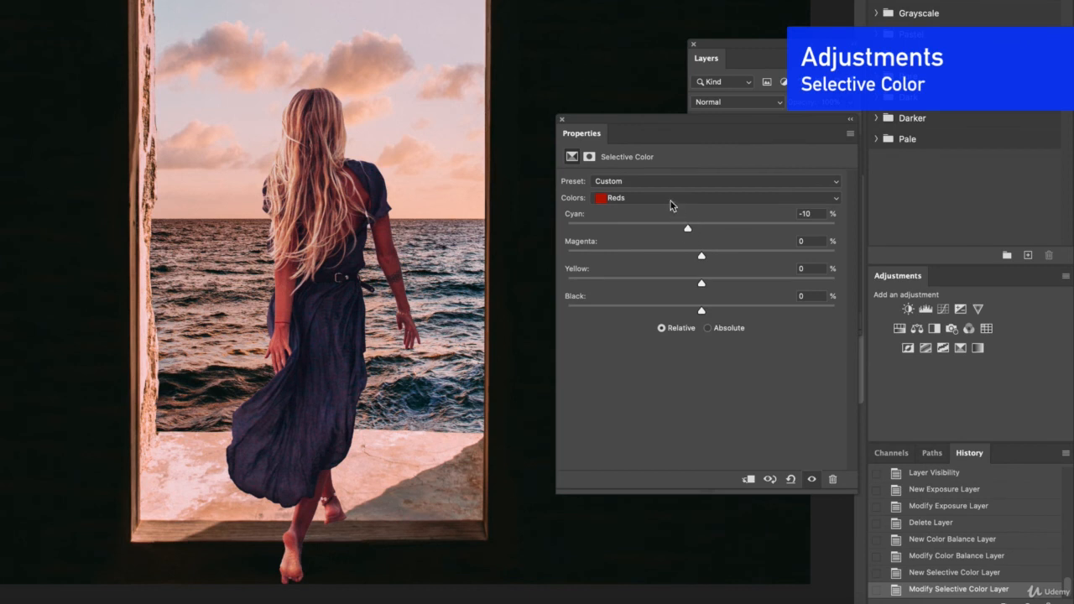
{"action": "left_click", "coordinate": [672, 198]}
{"action": "key", "text": "Escape"}
{"action": "left_click", "coordinate": [688, 230]}
{"action": "left_click_drag", "start_coordinate": [688, 230], "coordinate": [706, 259]}
{"action": "mouse_move", "coordinate": [682, 227]}
{"action": "left_mouse_down"}
{"action": "mouse_move", "coordinate": [670, 232]}
{"action": "mouse_move", "coordinate": [696, 232]}
{"action": "mouse_move", "coordinate": [668, 233]}
{"action": "left_mouse_up"}
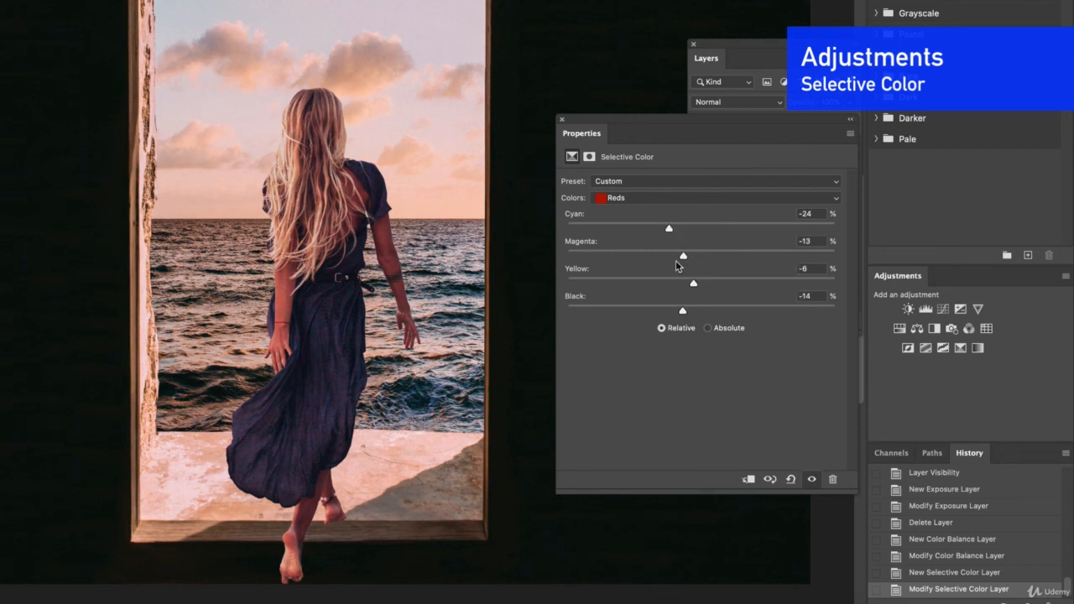
In the Selective Color layer's Blacks range, set black to +2% and fine-tune the cyan amount.
{"action": "left_click", "coordinate": [659, 198]}
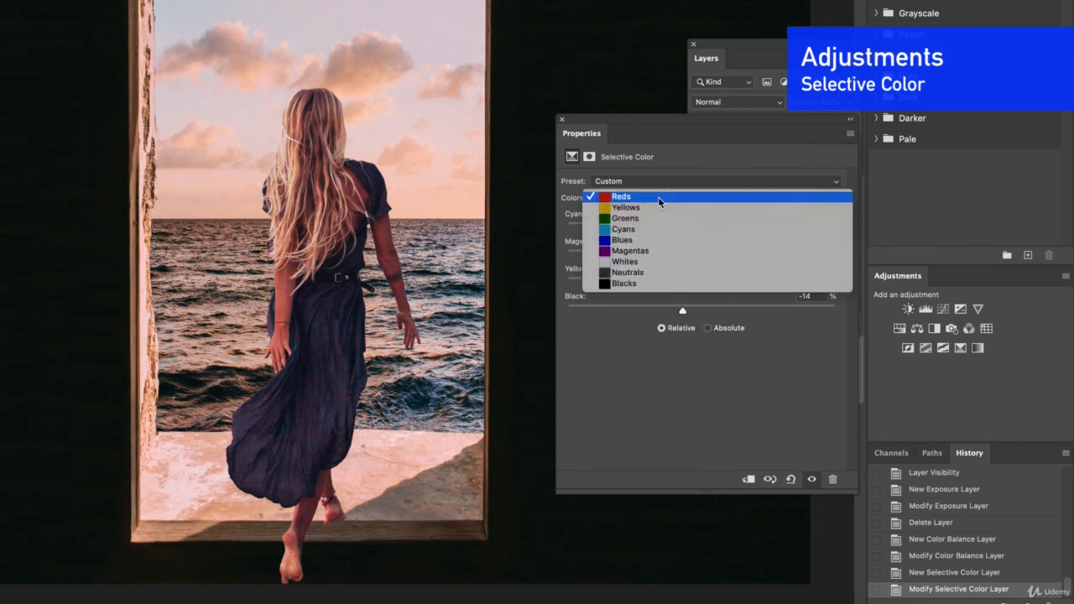
{"action": "left_click", "coordinate": [642, 282]}
{"action": "mouse_move", "coordinate": [701, 311]}
{"action": "left_mouse_down"}
{"action": "mouse_move", "coordinate": [726, 312]}
{"action": "mouse_move", "coordinate": [684, 310]}
{"action": "left_mouse_up"}
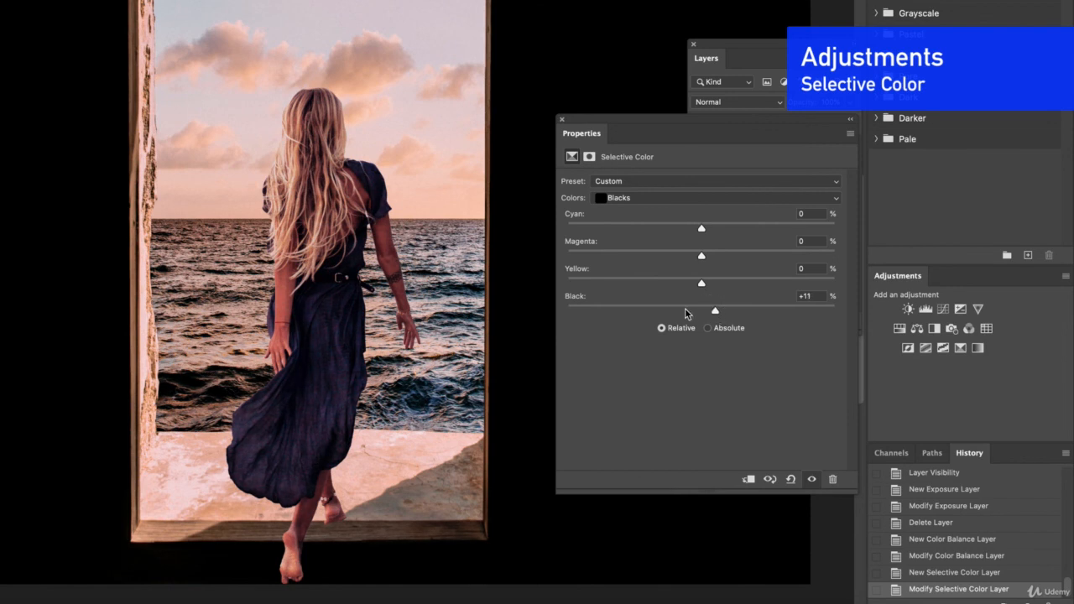
{"action": "left_click", "coordinate": [703, 309]}
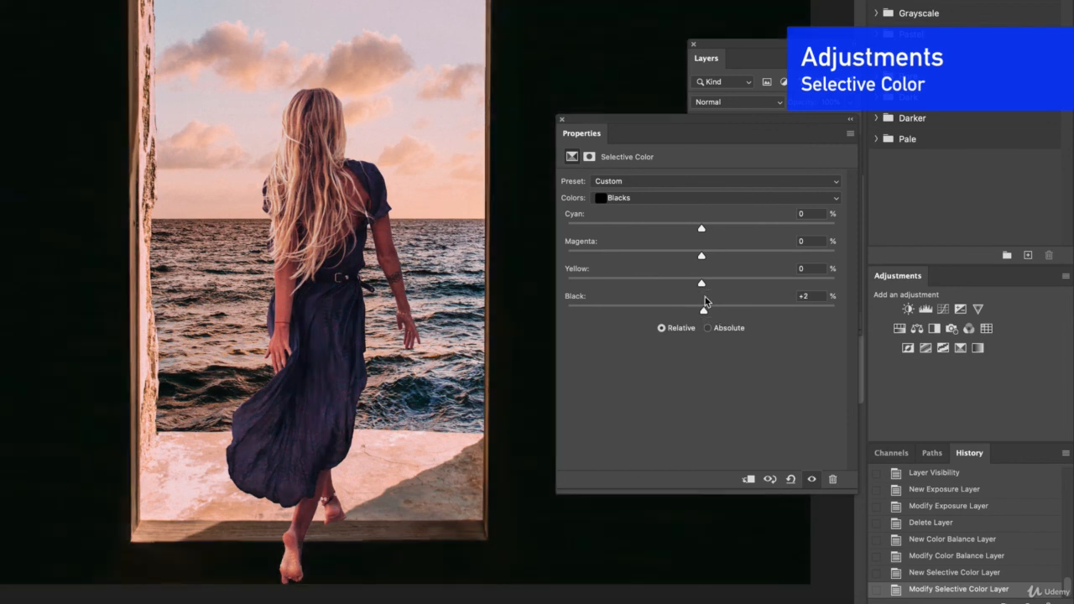
{"action": "left_click_drag", "start_coordinate": [705, 311], "coordinate": [725, 232]}
{"action": "left_click", "coordinate": [701, 228]}
In the Selective Color layer's Whites range, set cyan to -1%, yellow to +1% and black to +1%.
{"action": "left_click", "coordinate": [643, 198]}
{"action": "left_click", "coordinate": [643, 174]}
{"action": "left_click", "coordinate": [703, 310]}
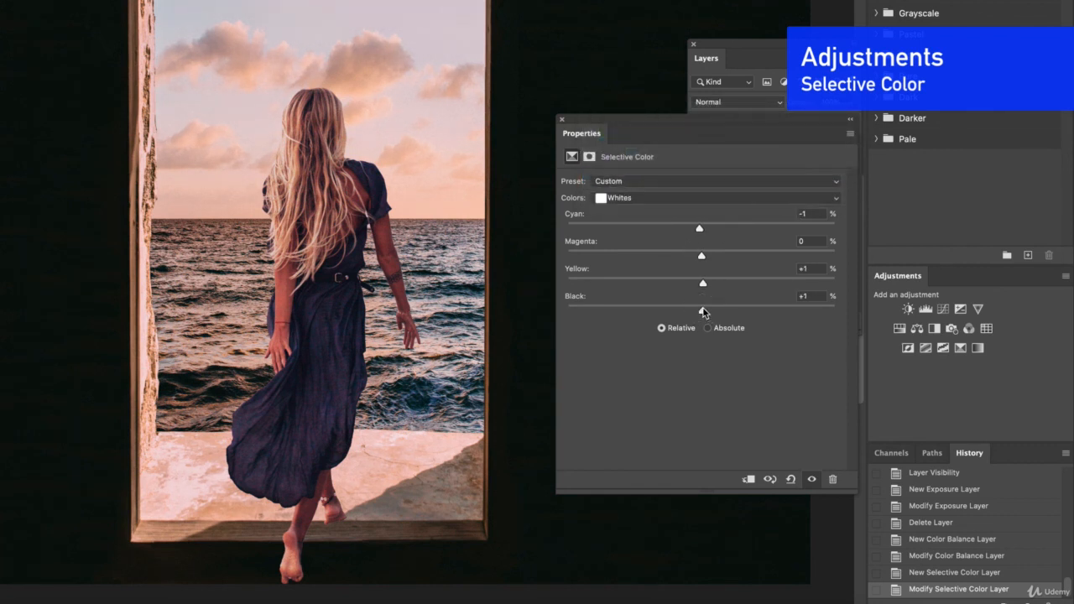
{"action": "left_click", "coordinate": [561, 119]}
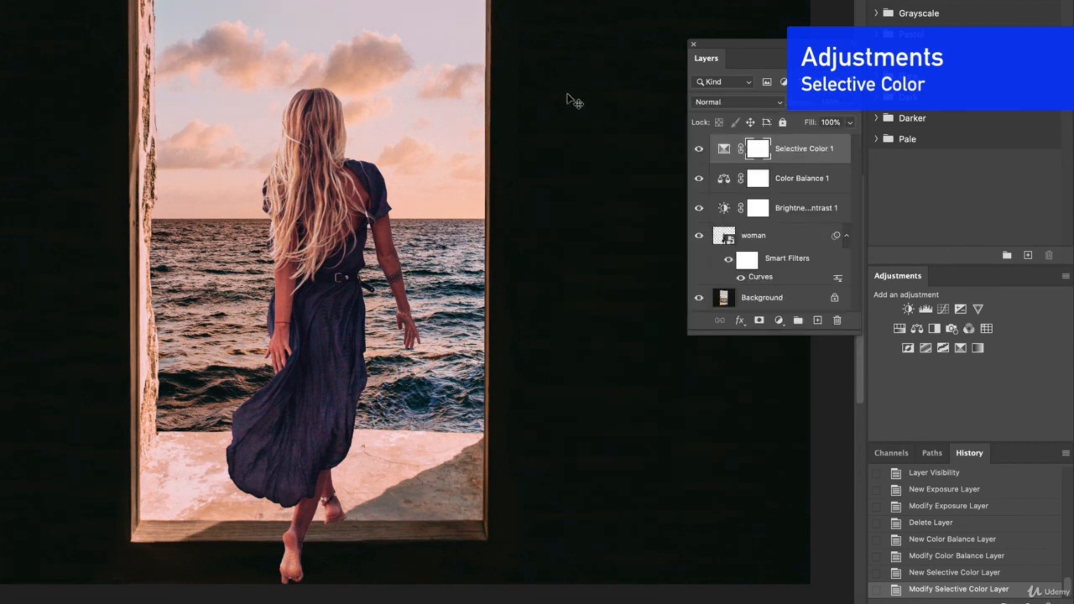
Compare the image with its earlier Brightness/Contrast and Curves history states, and return to the latest Selective Color state.
{"action": "scroll", "coordinate": [957, 524], "scroll_direction": "up", "scroll_amount": 3}
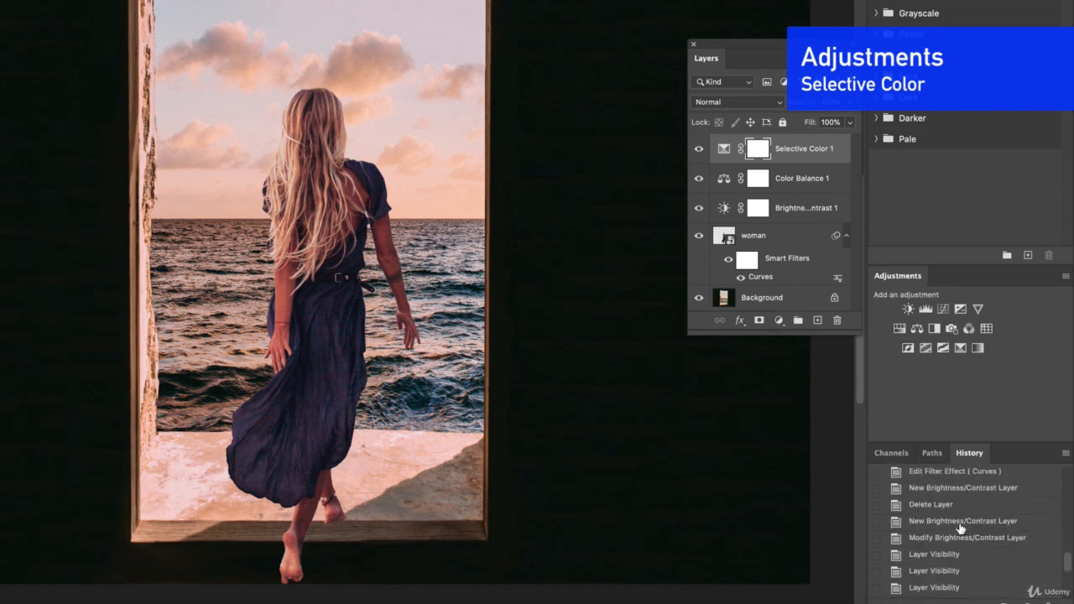
{"action": "left_click", "coordinate": [955, 522]}
{"action": "scroll", "coordinate": [955, 524], "scroll_direction": "down", "scroll_amount": 3}
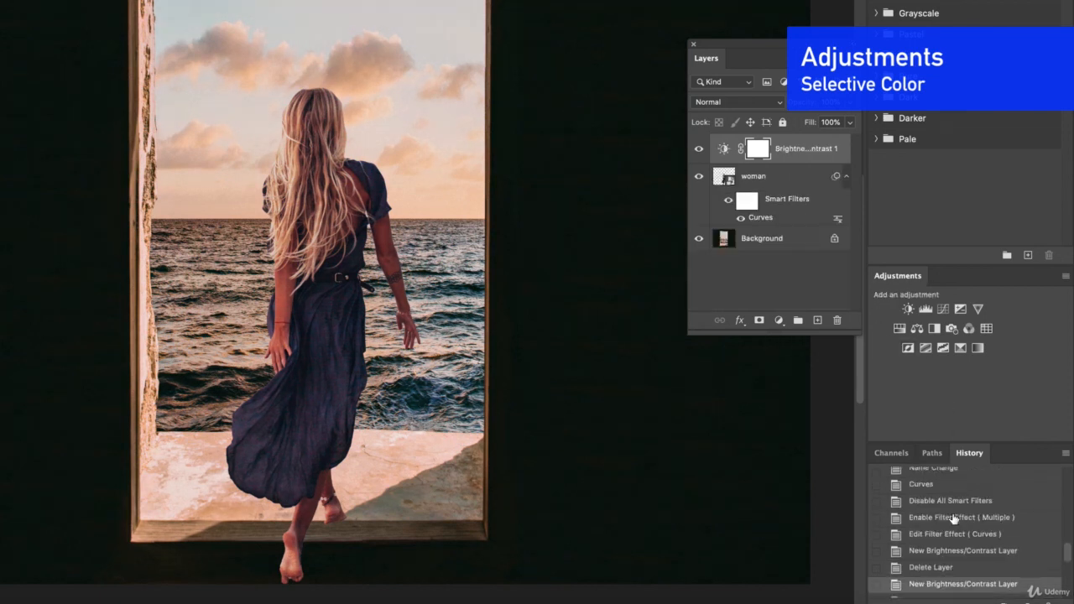
{"action": "left_click", "coordinate": [951, 539]}
{"action": "left_click", "coordinate": [947, 589]}
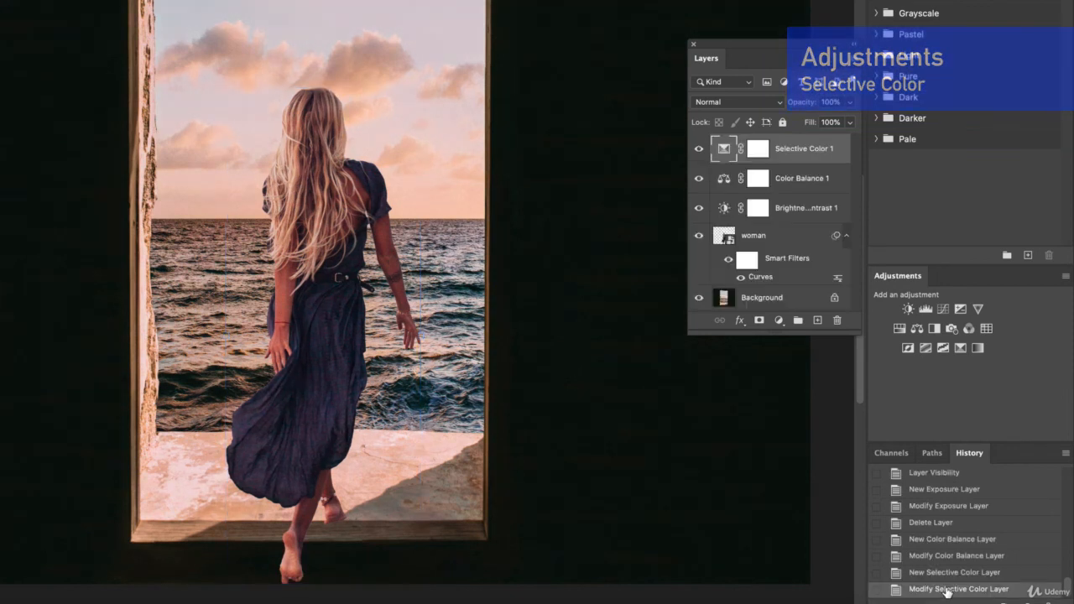